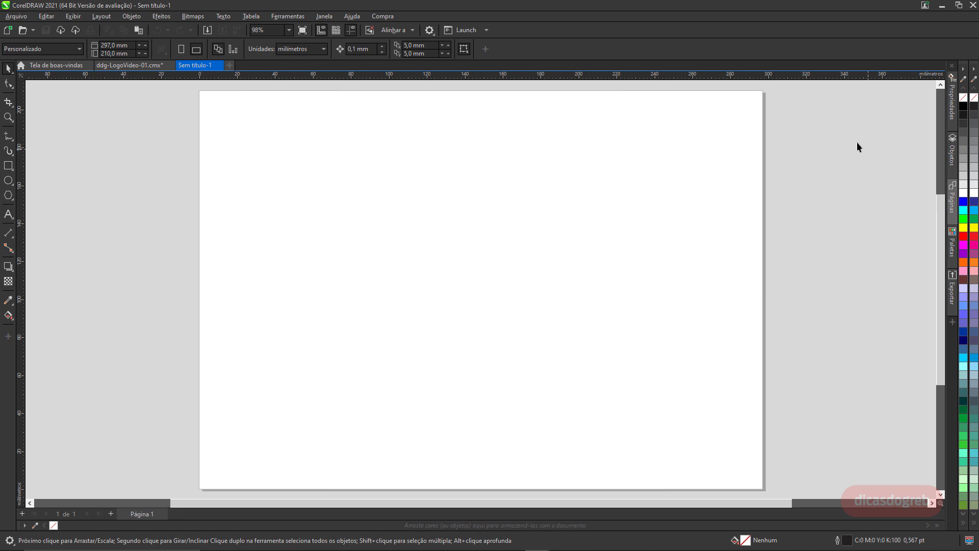
# - Start a one-point perspective drawing with its perspective field filling the whole page
pyautogui.click(138, 19)
pyautogui.moveTo(222, 265)
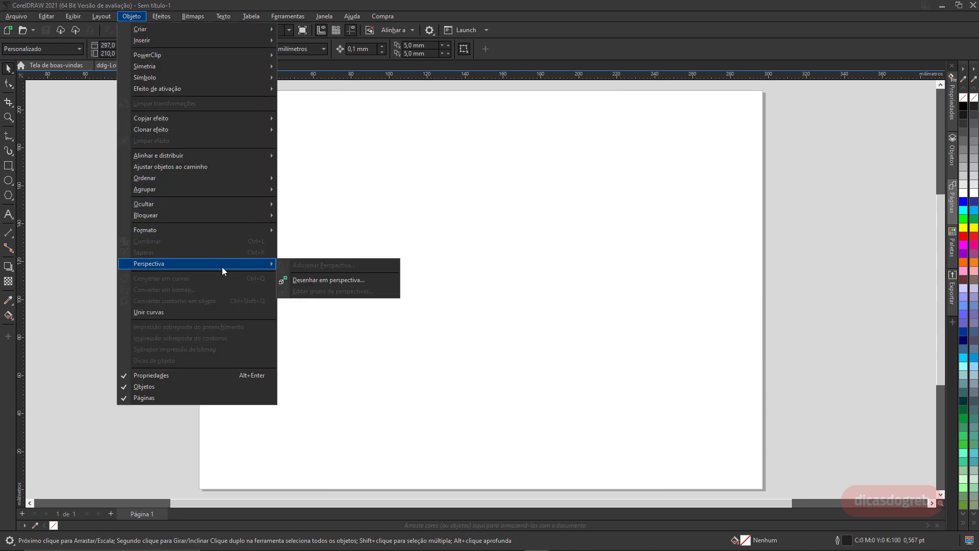
pyautogui.click(365, 282)
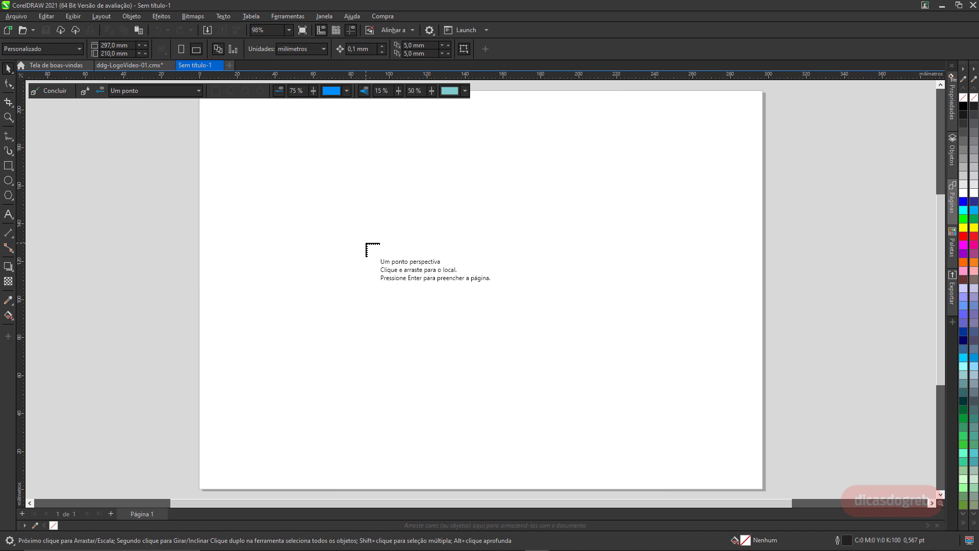
pyautogui.press('Return')
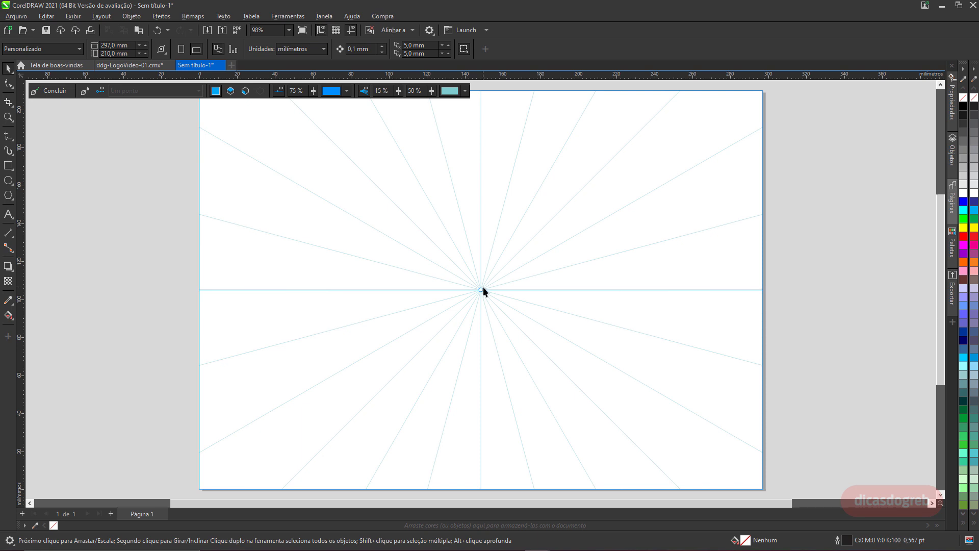
# - Move the perspective's horizon line and vanishing point around the page and settle them slightly left of and above the page centre
pyautogui.moveTo(487, 292); pyautogui.dragTo(543, 377)
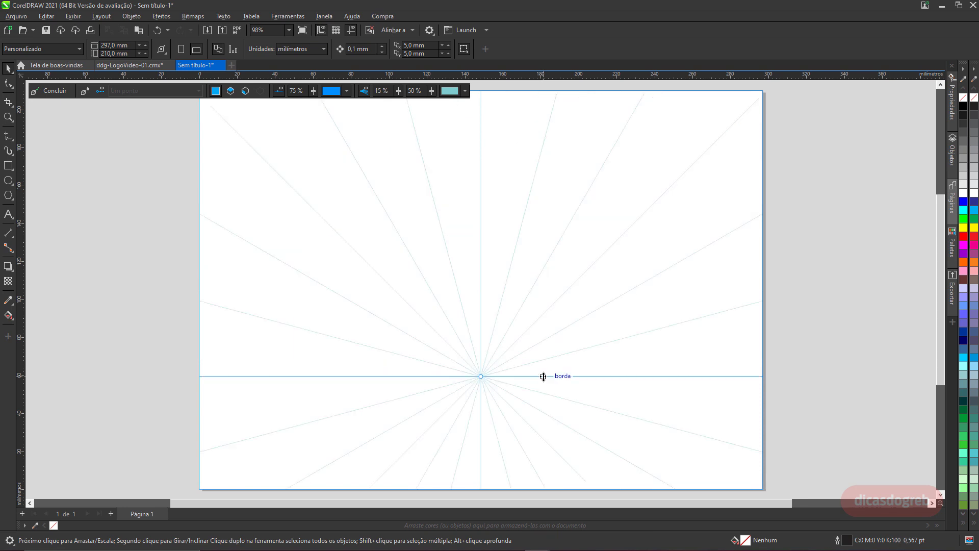
pyautogui.moveTo(543, 376); pyautogui.dragTo(542, 250)
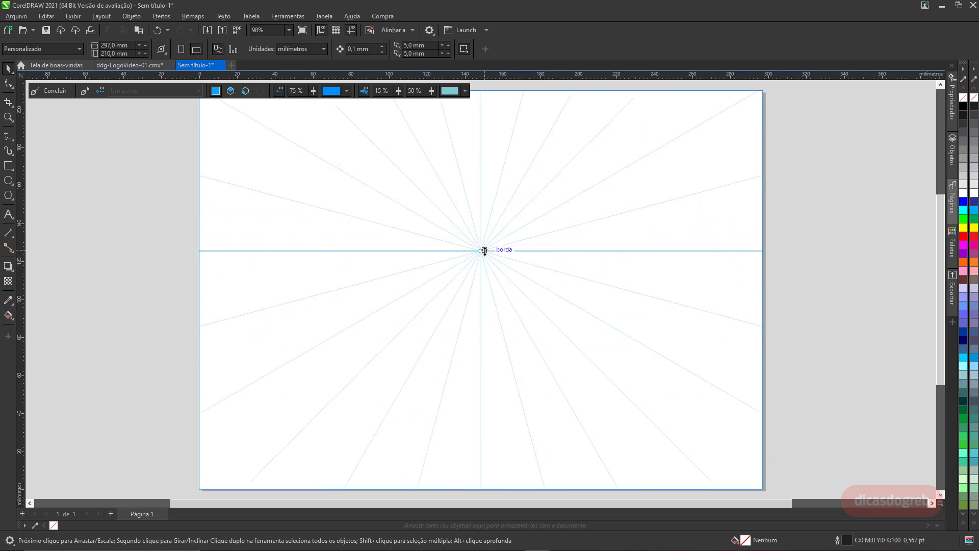
pyautogui.moveTo(481, 250); pyautogui.dragTo(665, 158)
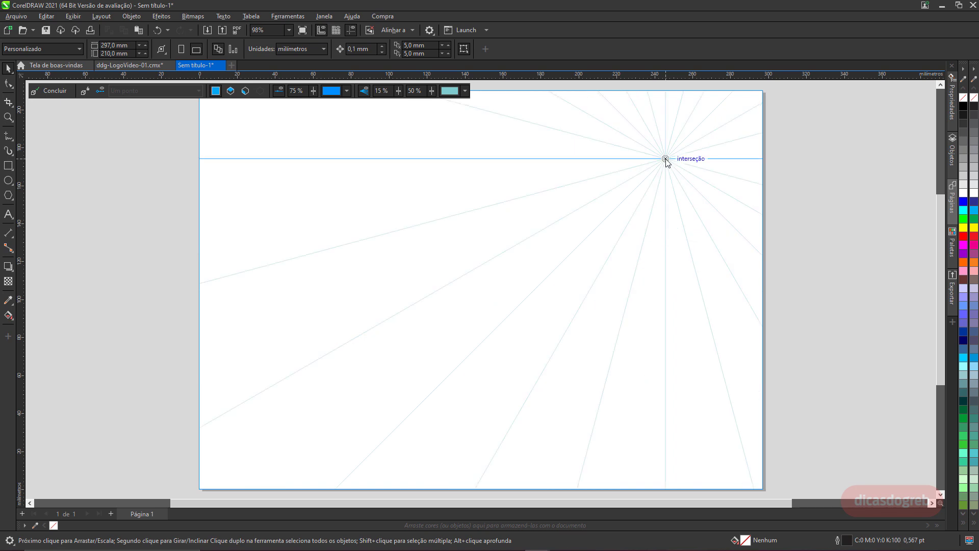
pyautogui.click(386, 206)
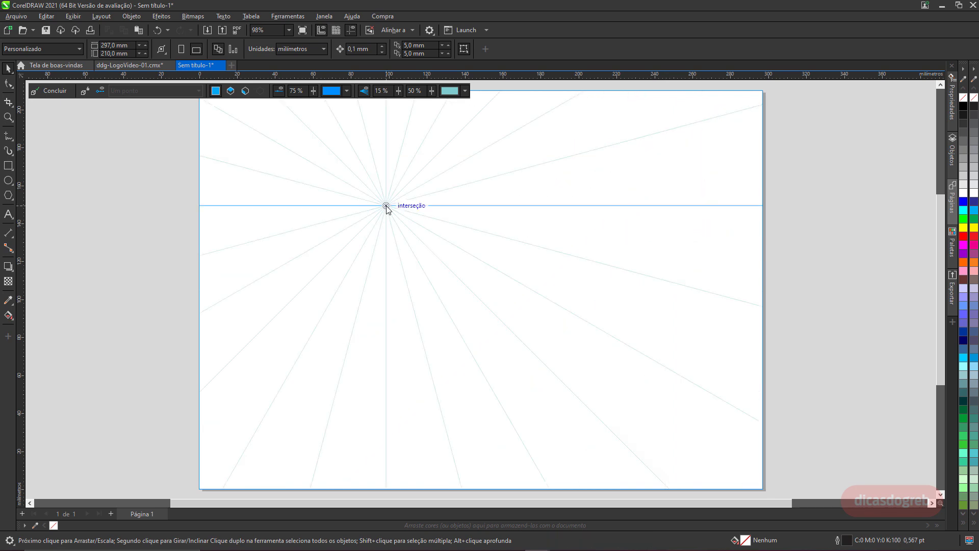
pyautogui.click(330, 271)
pyautogui.click(533, 282)
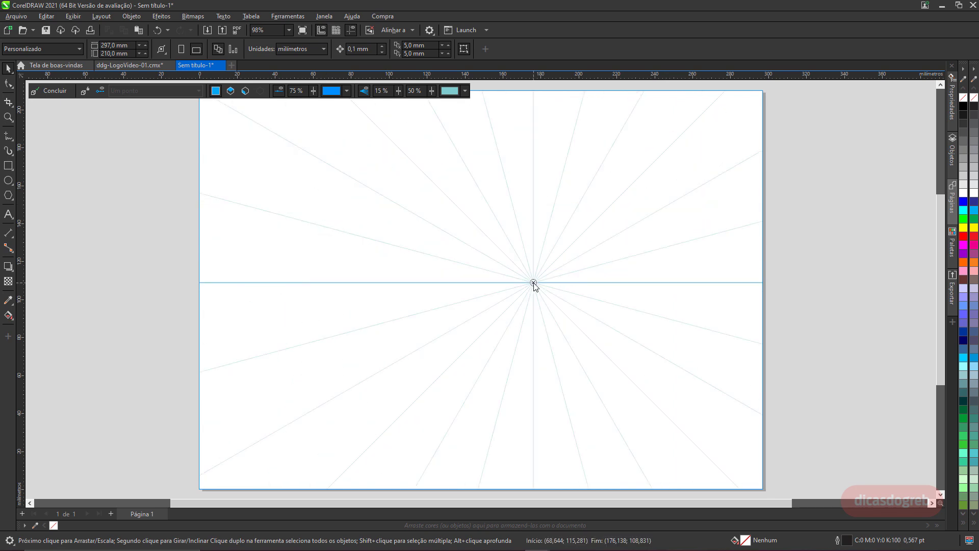
pyautogui.moveTo(533, 282); pyautogui.dragTo(471, 281)
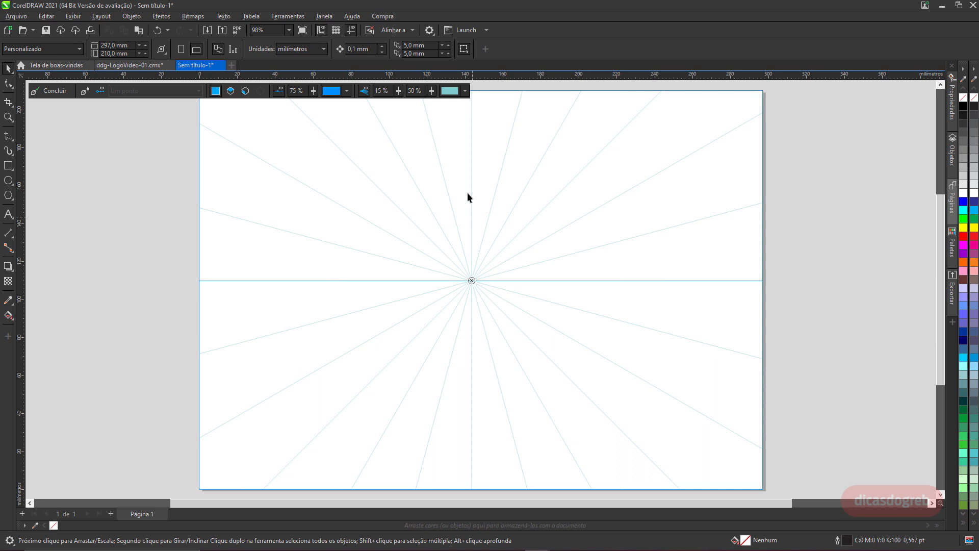
# - Recolour the perspective lines to a strong orange
pyautogui.click(451, 91)
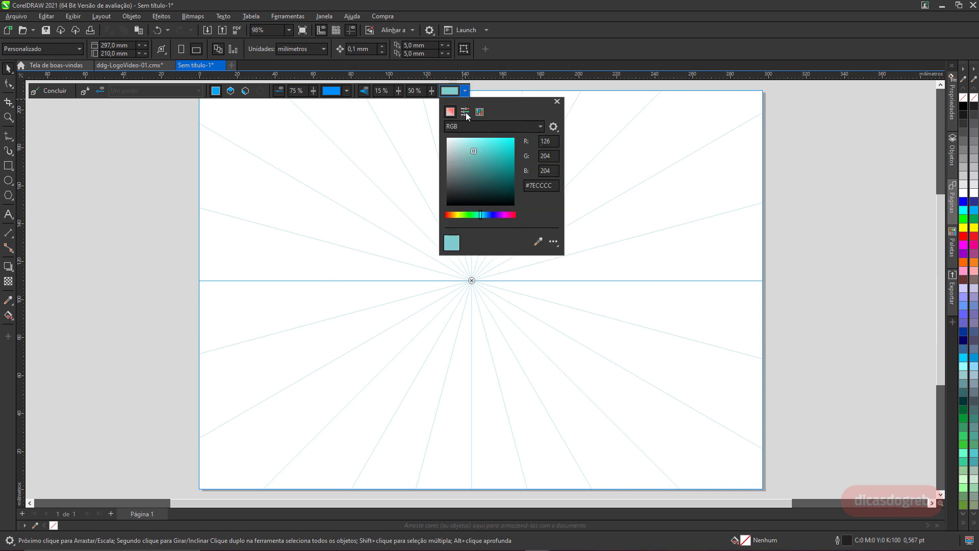
pyautogui.click(453, 216)
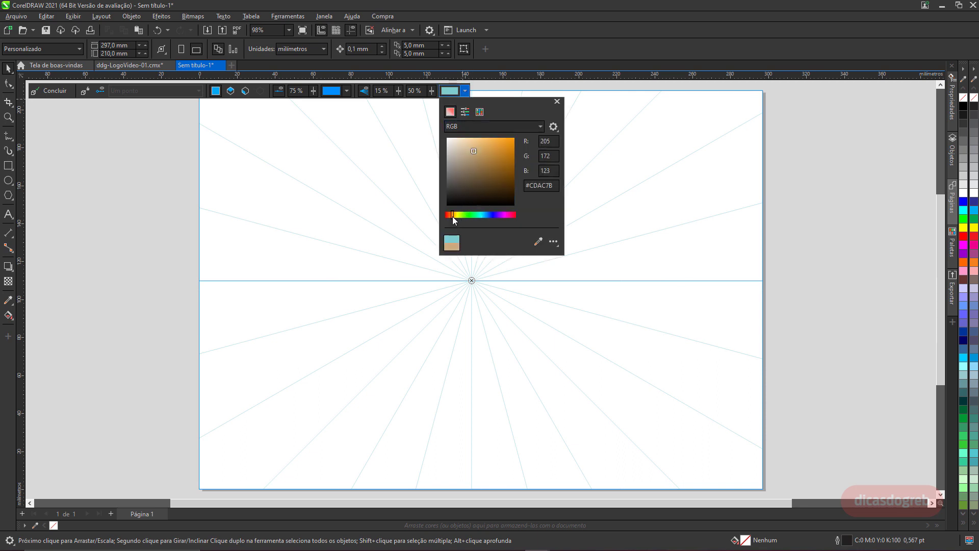
pyautogui.click(503, 147)
pyautogui.click(509, 139)
# - Reduce the perspective lines' opacity to 25% and raise it again to 50%
pyautogui.click(431, 96)
pyautogui.click(432, 96)
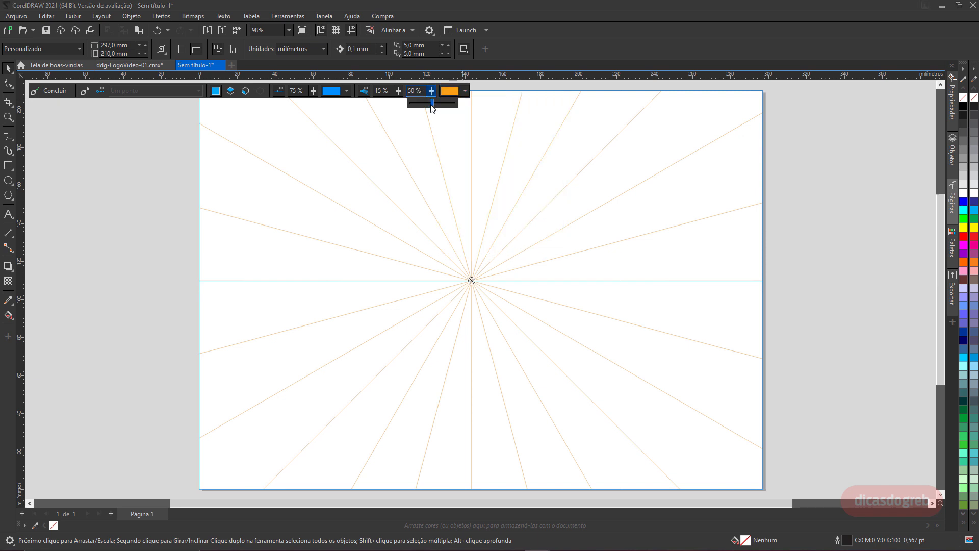
pyautogui.moveTo(431, 105); pyautogui.dragTo(422, 108)
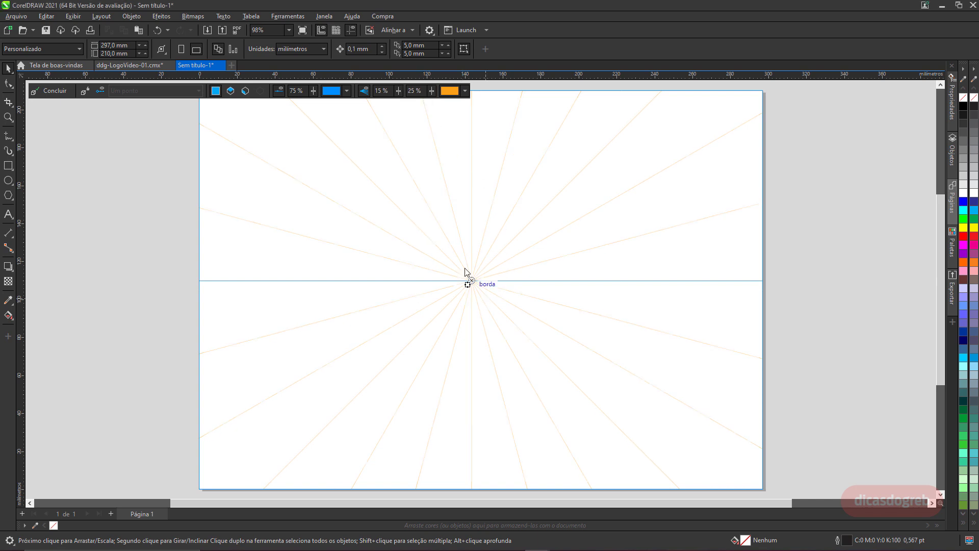
pyautogui.click(432, 93)
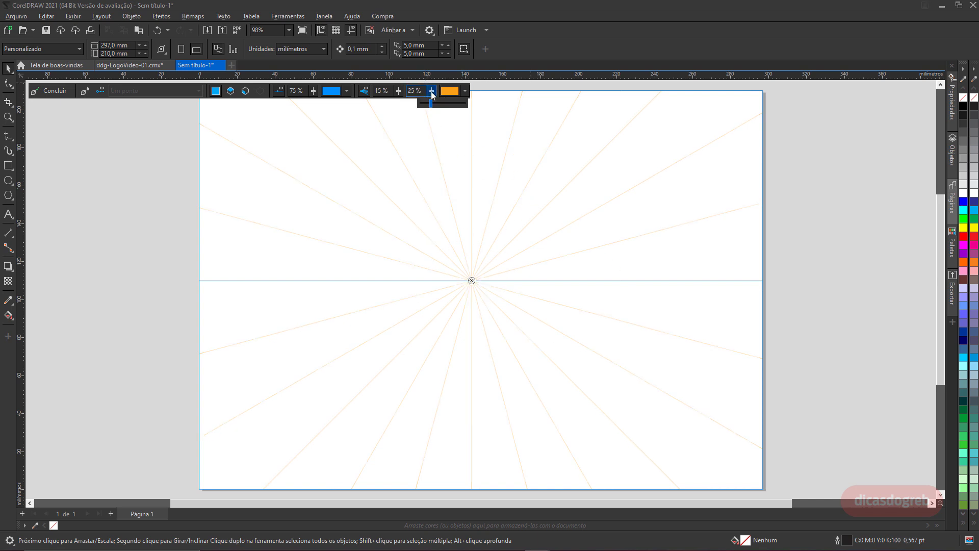
pyautogui.moveTo(442, 104); pyautogui.dragTo(441, 104)
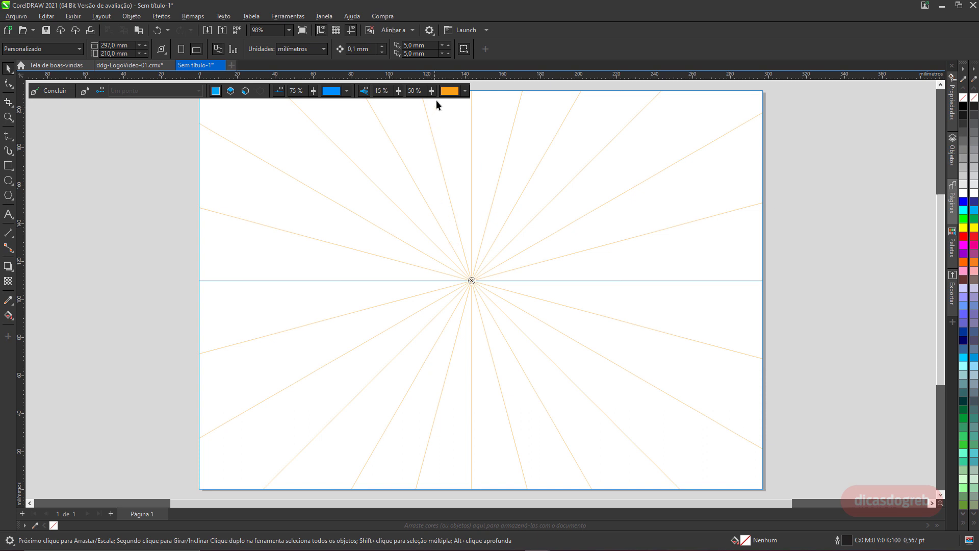
# - Lighten the perspective lines' orange colour and toggle the lines off and on again
pyautogui.click(446, 91)
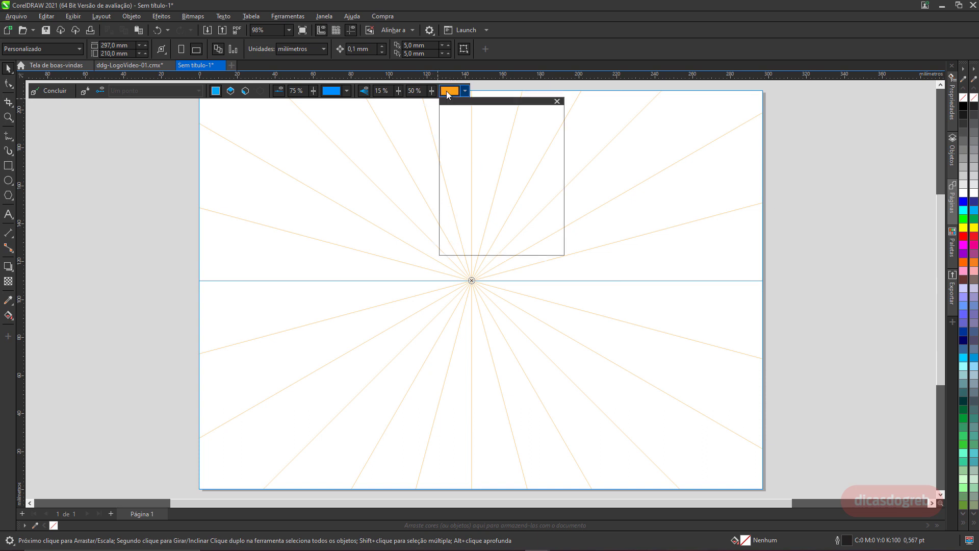
pyautogui.moveTo(474, 141); pyautogui.dragTo(484, 138)
pyautogui.click(363, 92)
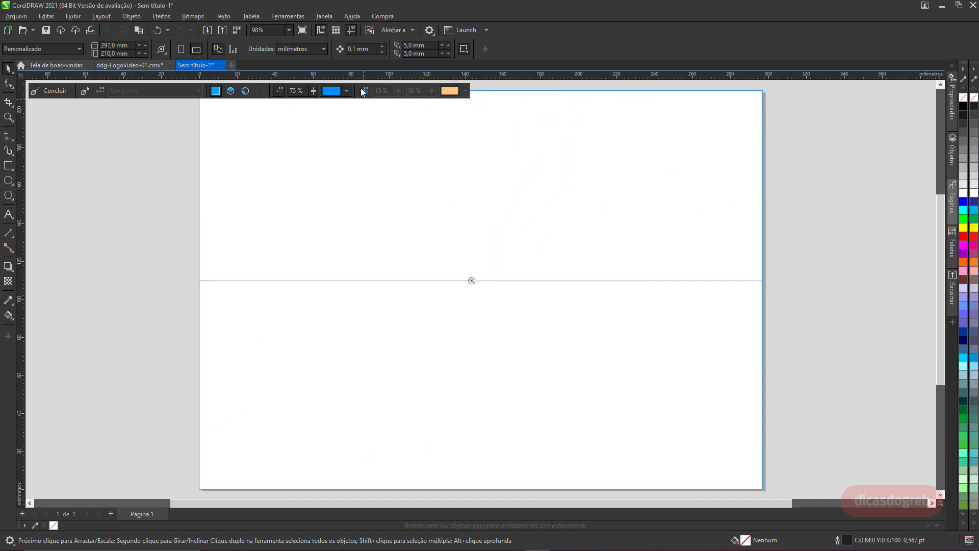
pyautogui.click(363, 92)
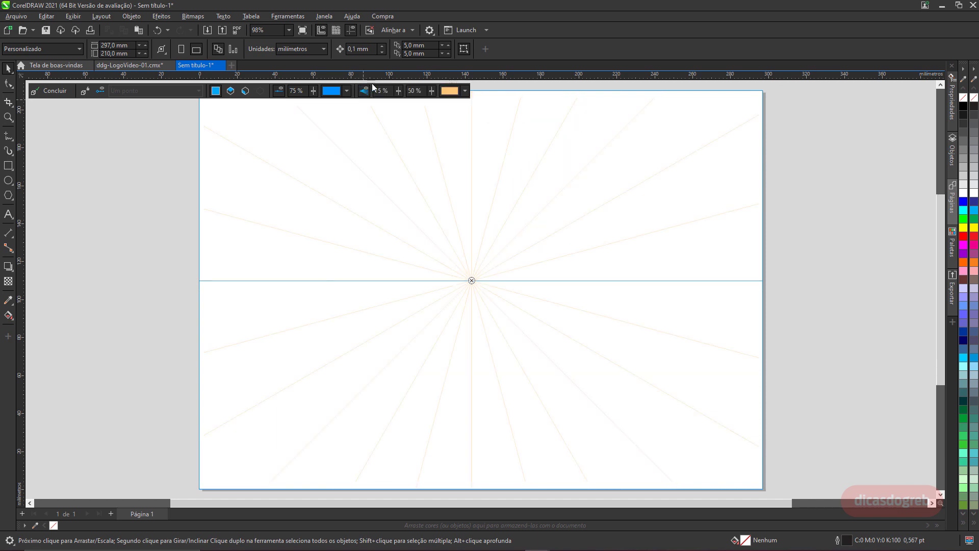
# - Try perspective line densities of 50%, 55% and 65%, and set the density back to 15%
pyautogui.click(402, 94)
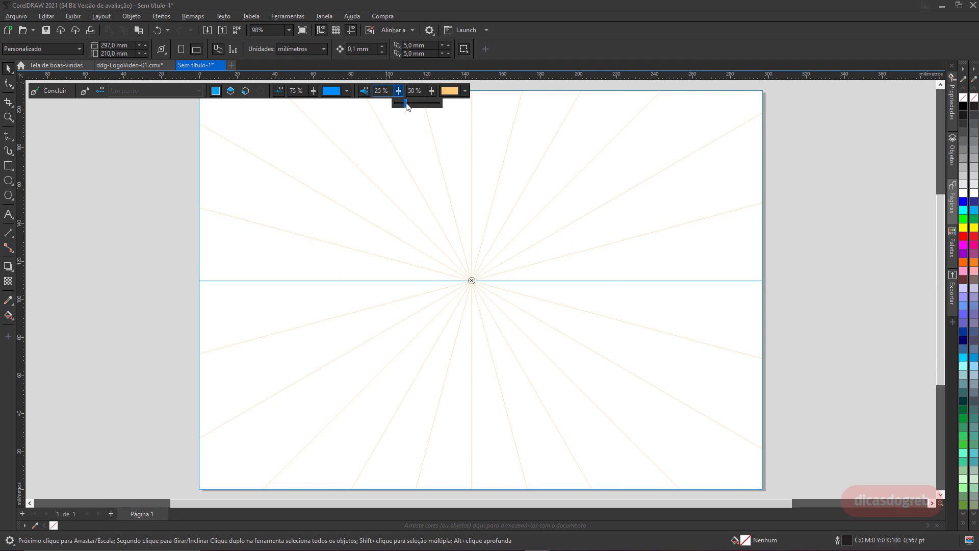
pyautogui.moveTo(401, 103); pyautogui.dragTo(419, 108)
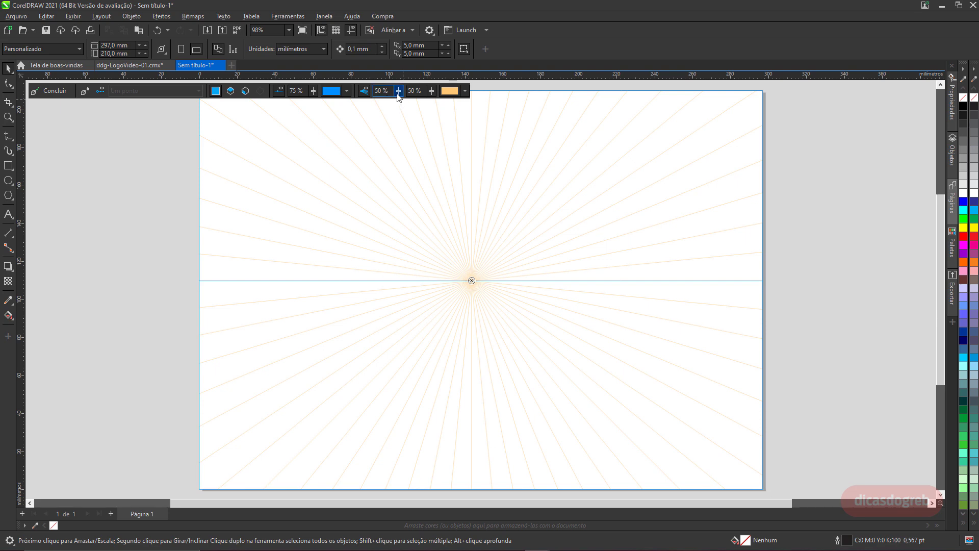
pyautogui.click(399, 93)
pyautogui.moveTo(398, 104); pyautogui.dragTo(401, 103)
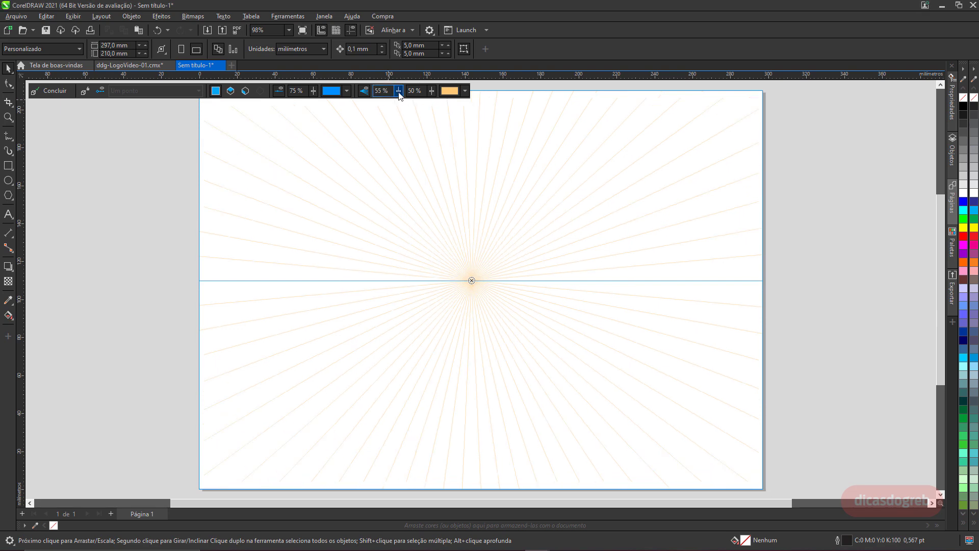
pyautogui.click(399, 94)
pyautogui.moveTo(401, 103)
pyautogui.mouseDown()
pyautogui.moveTo(378, 108)
pyautogui.moveTo(405, 108)
pyautogui.mouseUp()
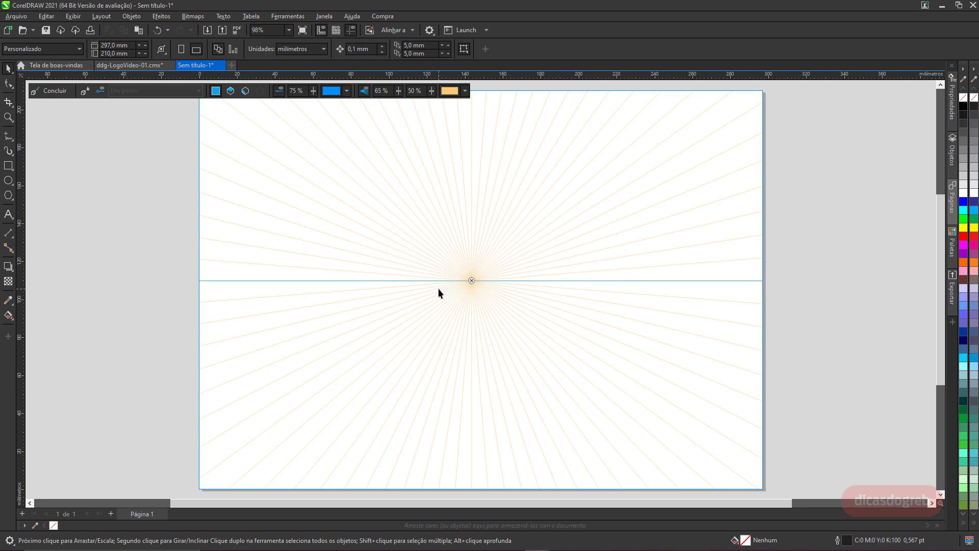
pyautogui.moveTo(398, 90); pyautogui.dragTo(375, 96)
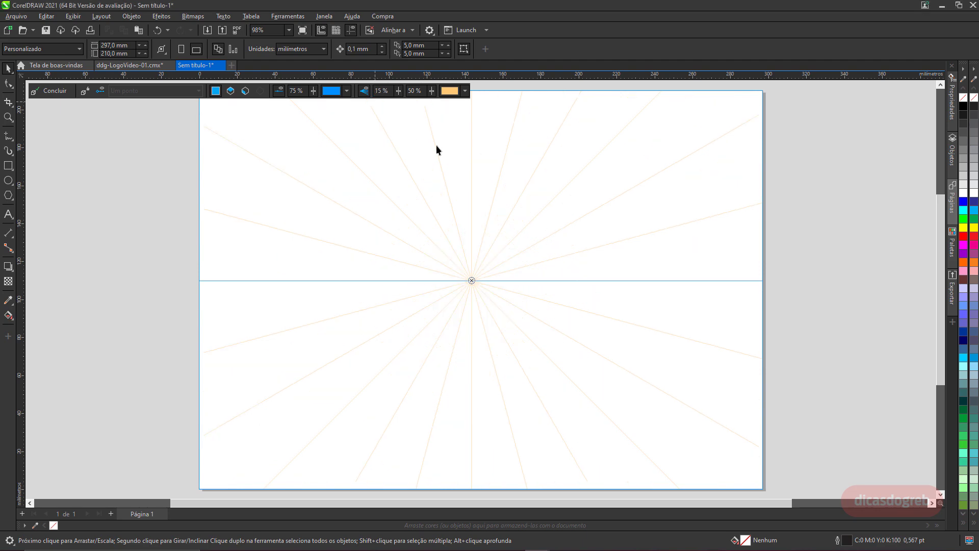
# - Change the horizon line's colour to bright green
pyautogui.click(332, 91)
pyautogui.click(345, 215)
pyautogui.click(389, 152)
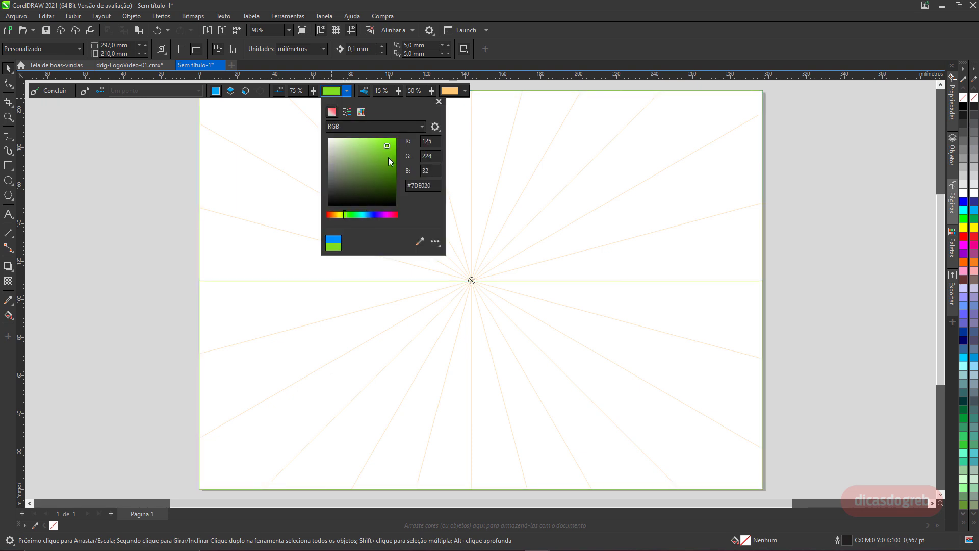
pyautogui.click(347, 91)
# - Set the horizon line's opacity to 40% and toggle the horizon off and on again
pyautogui.click(313, 91)
pyautogui.click(309, 104)
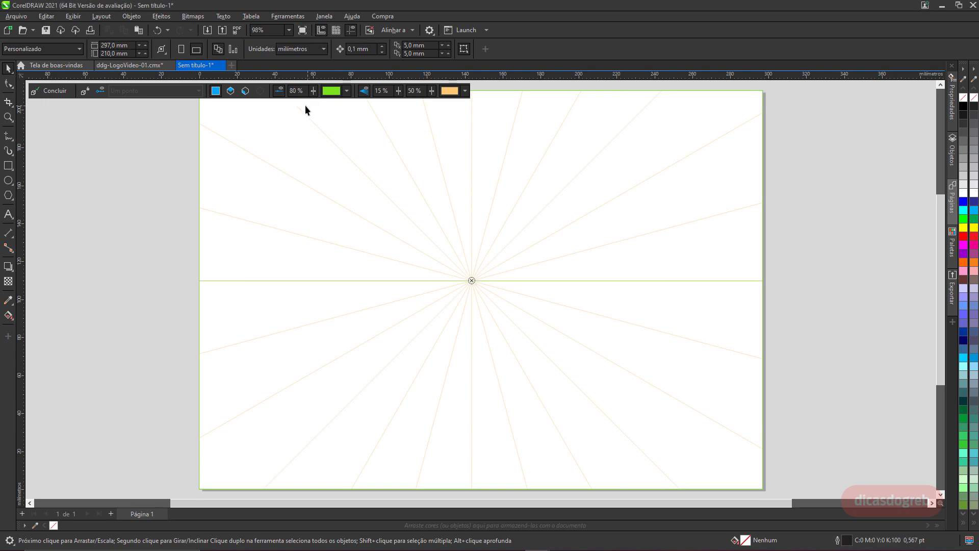
pyautogui.click(313, 91)
pyautogui.moveTo(310, 103); pyautogui.dragTo(294, 104)
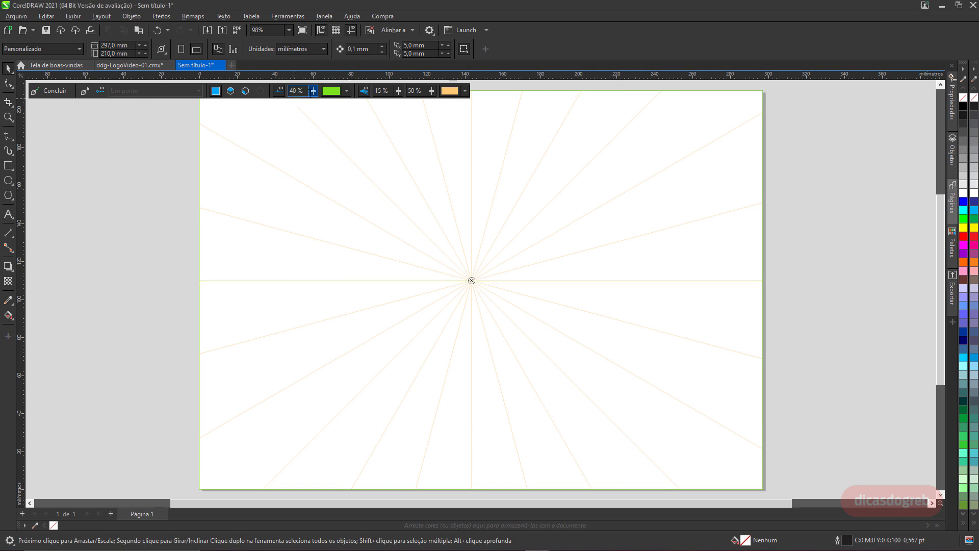
pyautogui.click(279, 92)
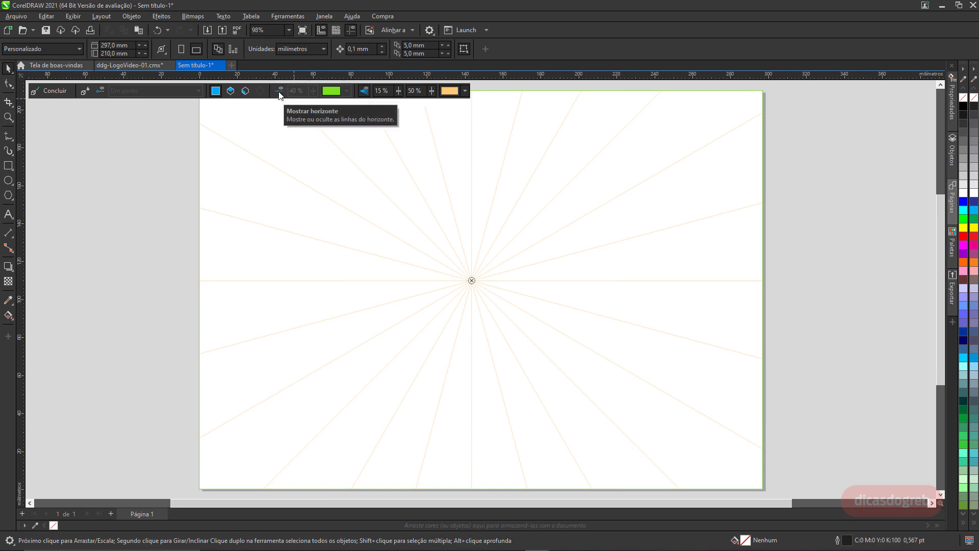
pyautogui.click(279, 93)
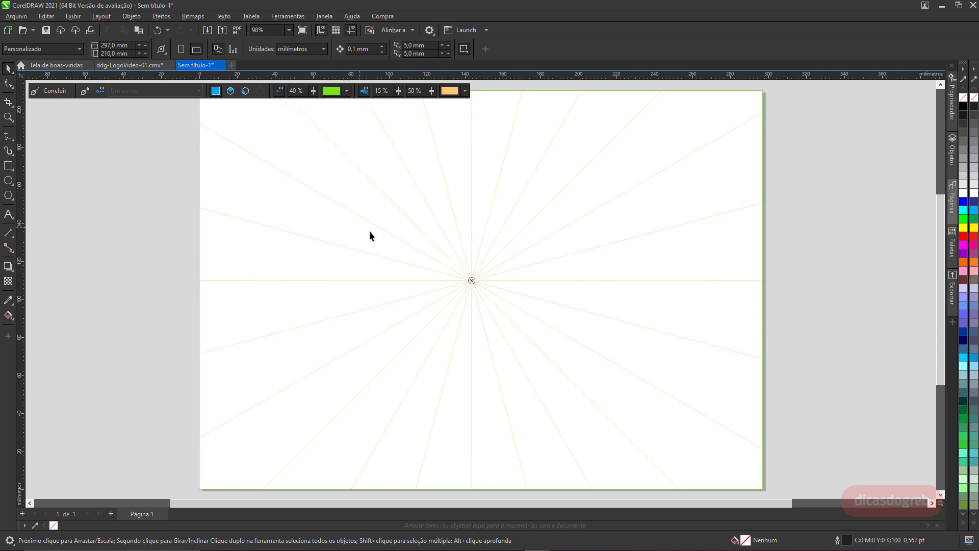
# - Finish the perspective drawing, list the page's objects, and delete the perspective group
pyautogui.click(56, 91)
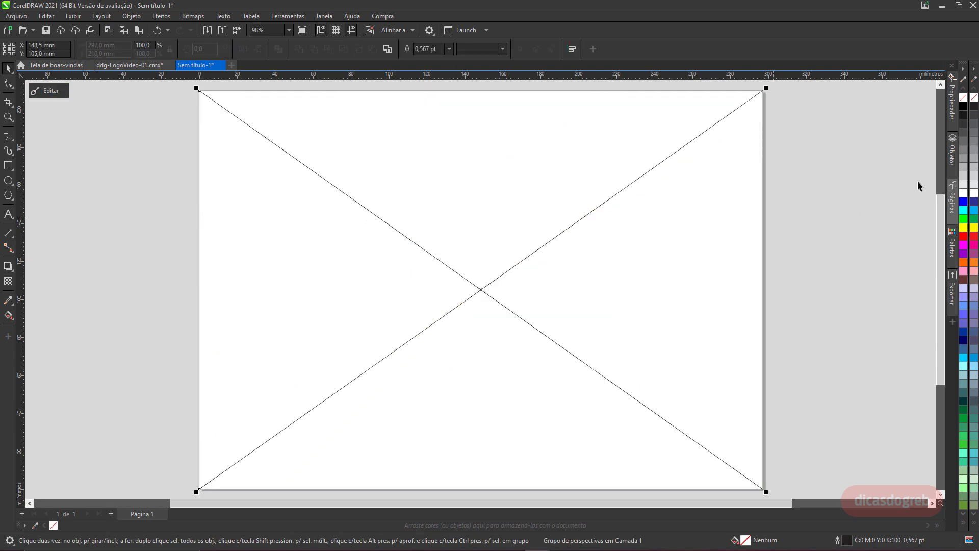
pyautogui.click(953, 153)
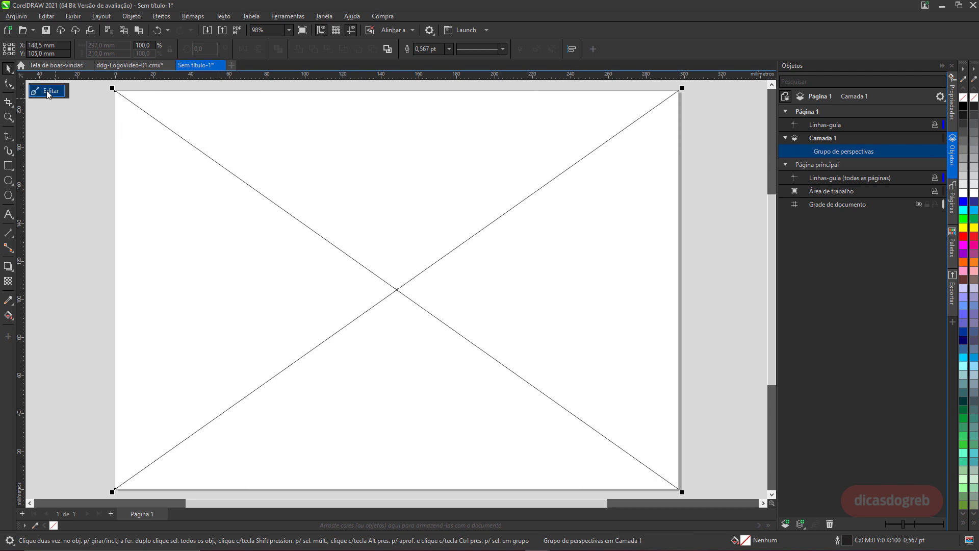
pyautogui.press('Delete')
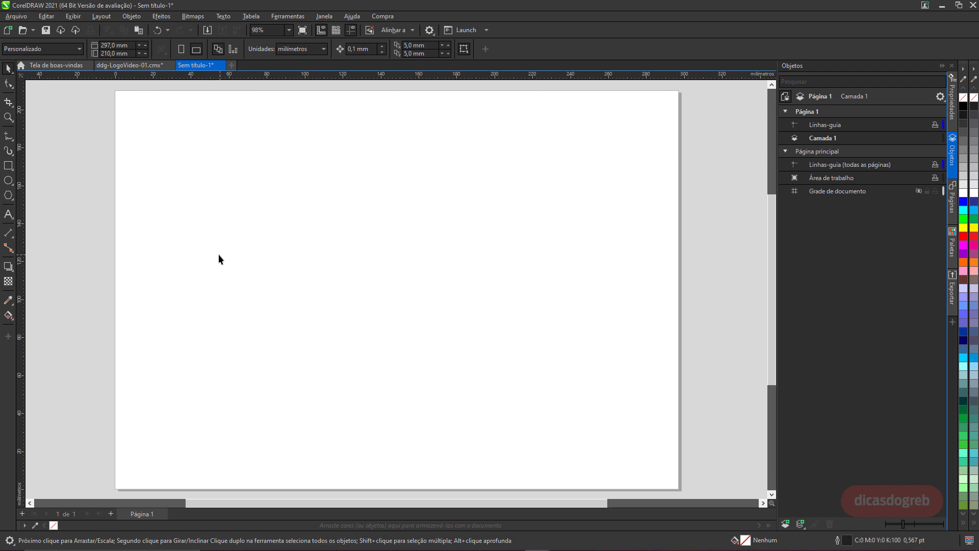
# - Create a new one-point perspective drawing with a field about 240 mm wide and 135 mm high inside the page
pyautogui.click(129, 16)
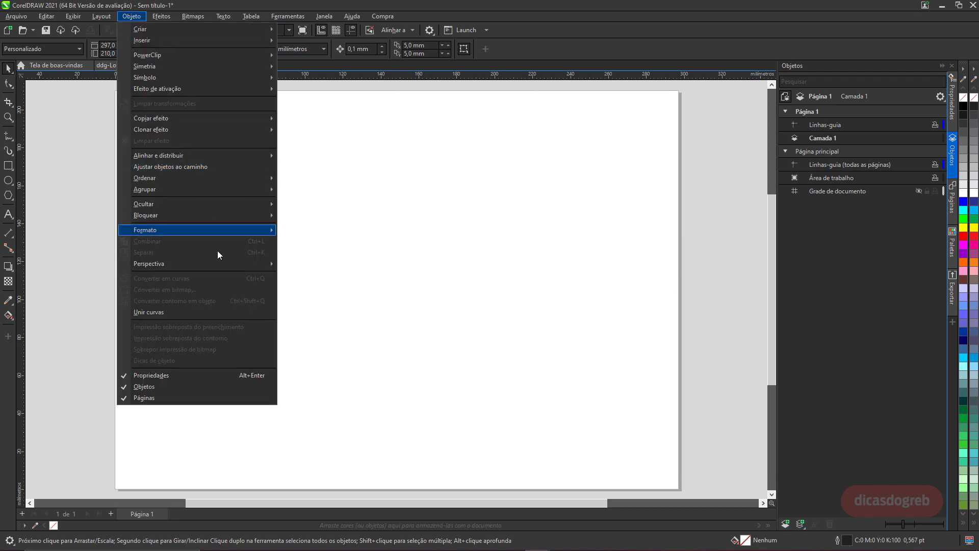
pyautogui.moveTo(222, 262)
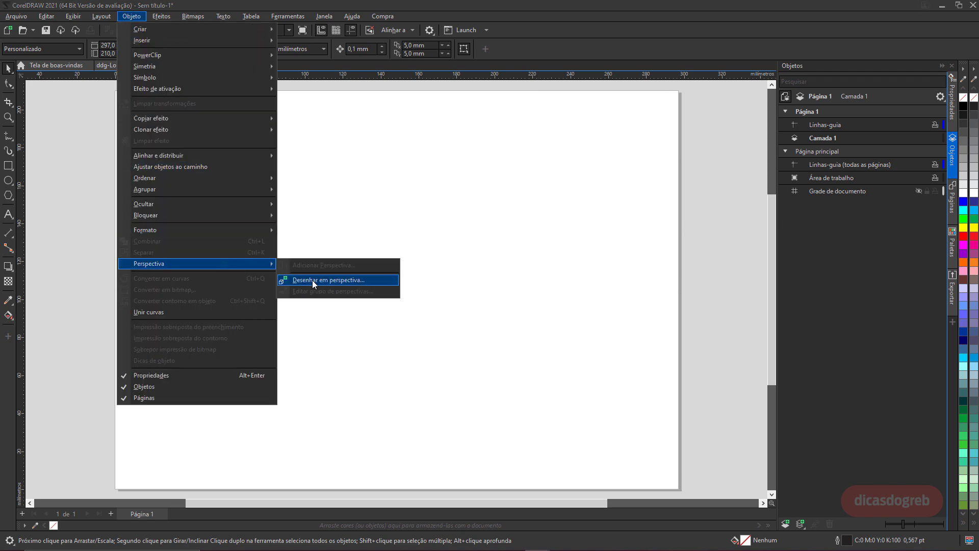
pyautogui.click(312, 280)
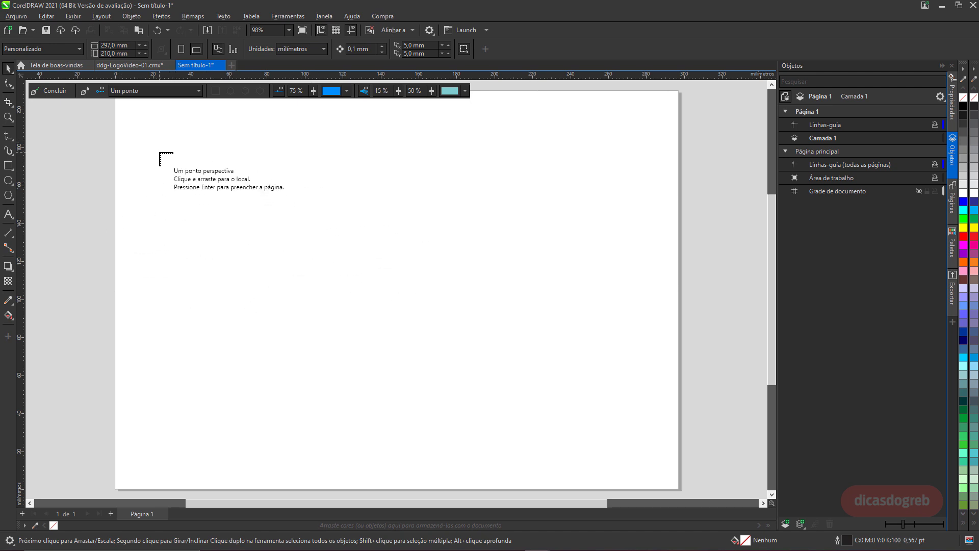
pyautogui.moveTo(159, 152); pyautogui.dragTo(619, 408)
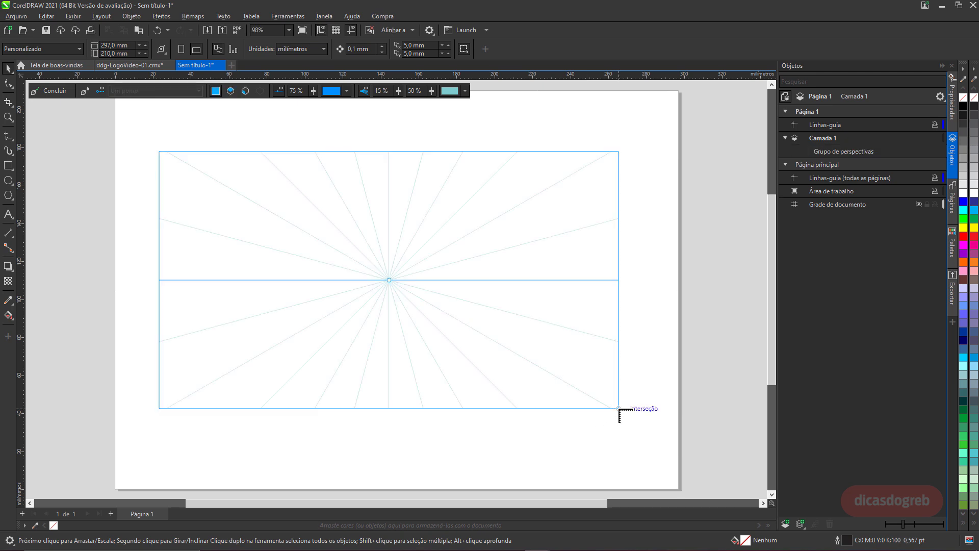
# - Enlarge the one-point perspective field on all four sides to about 296 mm wide and 158 mm high
pyautogui.click(618, 295)
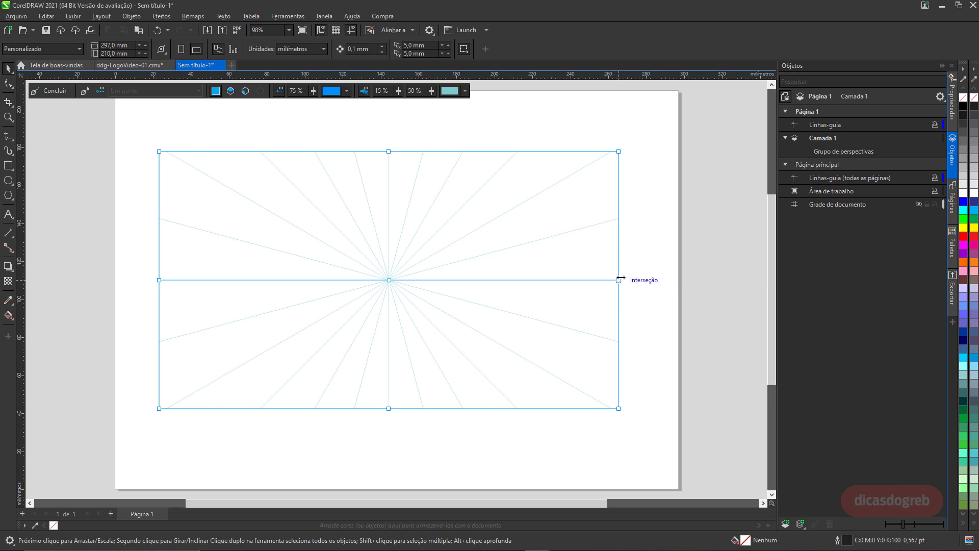
pyautogui.moveTo(619, 279); pyautogui.dragTo(671, 279)
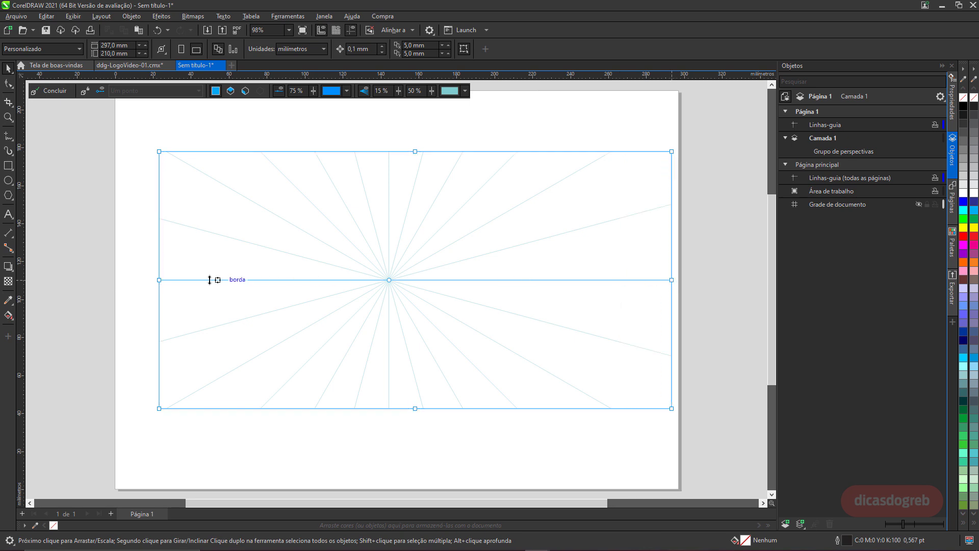
pyautogui.moveTo(158, 279); pyautogui.dragTo(108, 280)
pyautogui.moveTo(389, 152); pyautogui.dragTo(391, 136)
pyautogui.moveTo(390, 409); pyautogui.dragTo(394, 437)
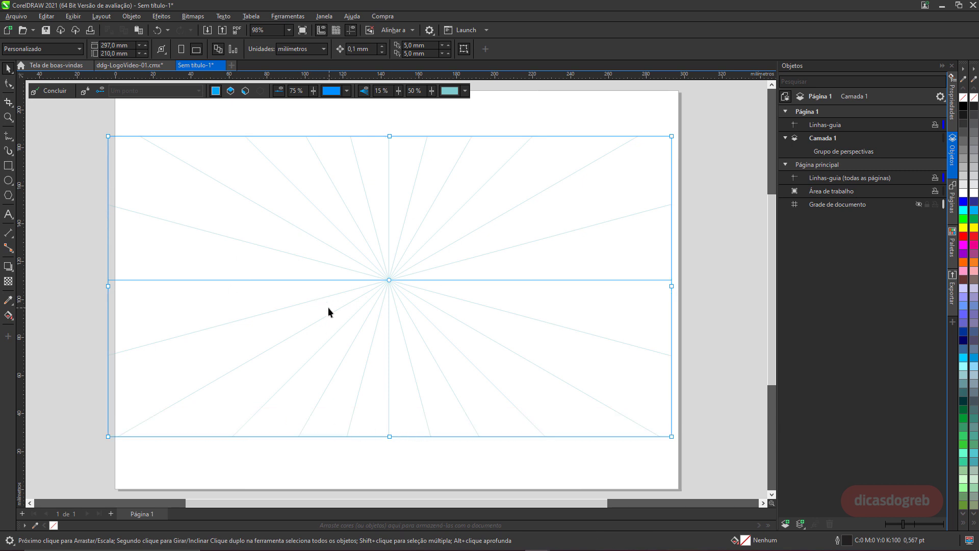
# - Display the dashed camera lines along the upper and left parts of the perspective field
pyautogui.click(86, 92)
pyautogui.click(100, 91)
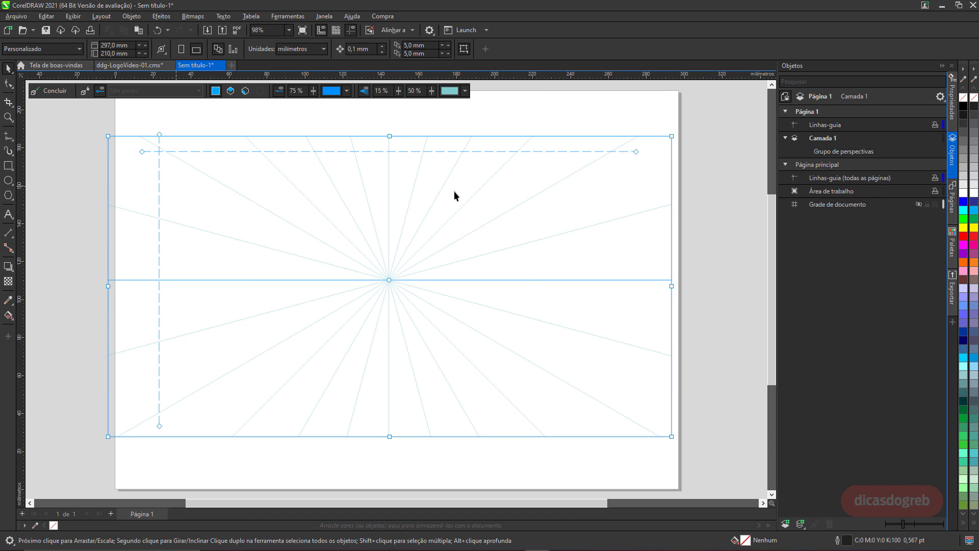
pyautogui.click(389, 280)
# - Finish the one-point perspective drawing and delete its perspective group
pyautogui.click(57, 95)
pyautogui.press('Delete')
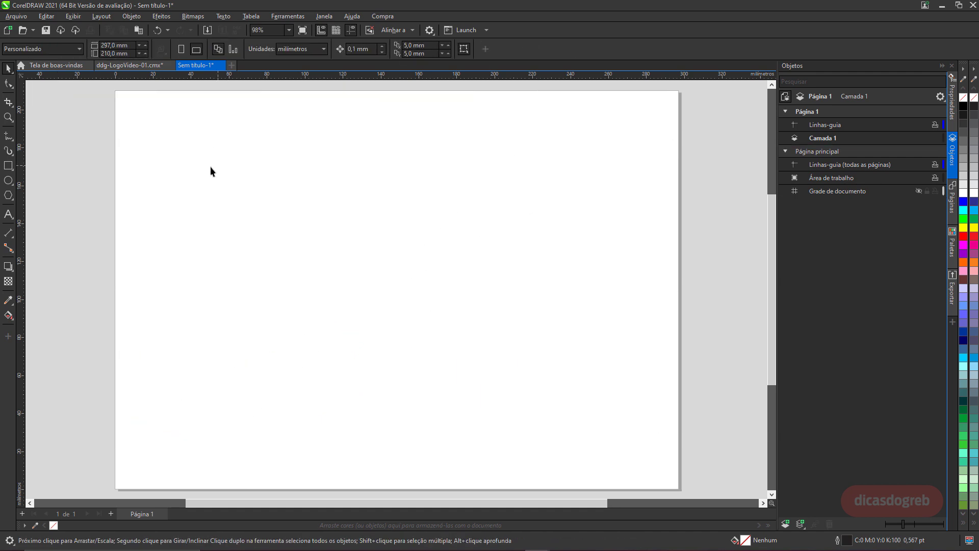
# - Create a two-point perspective drawing with a field about 258 mm wide and 129 mm high inside the page
pyautogui.click(127, 16)
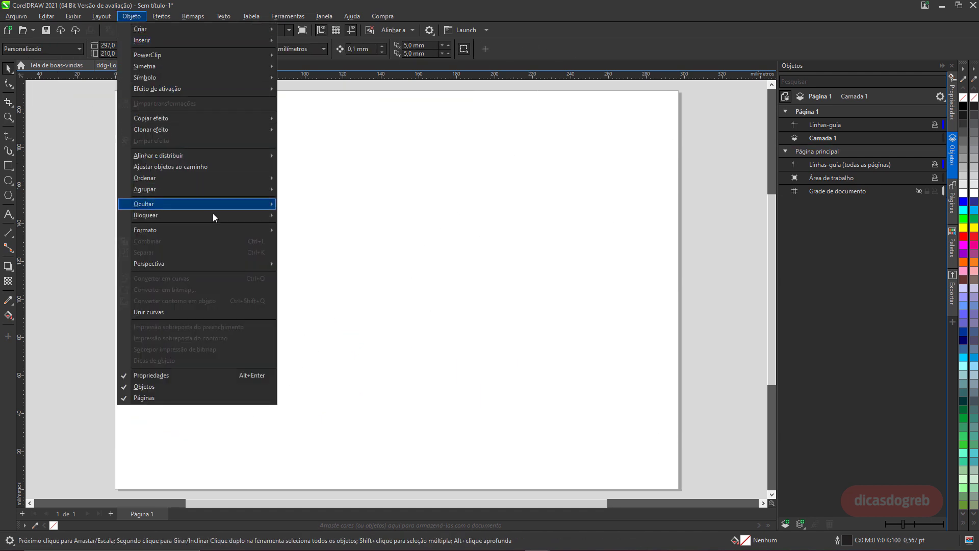
pyautogui.moveTo(236, 265)
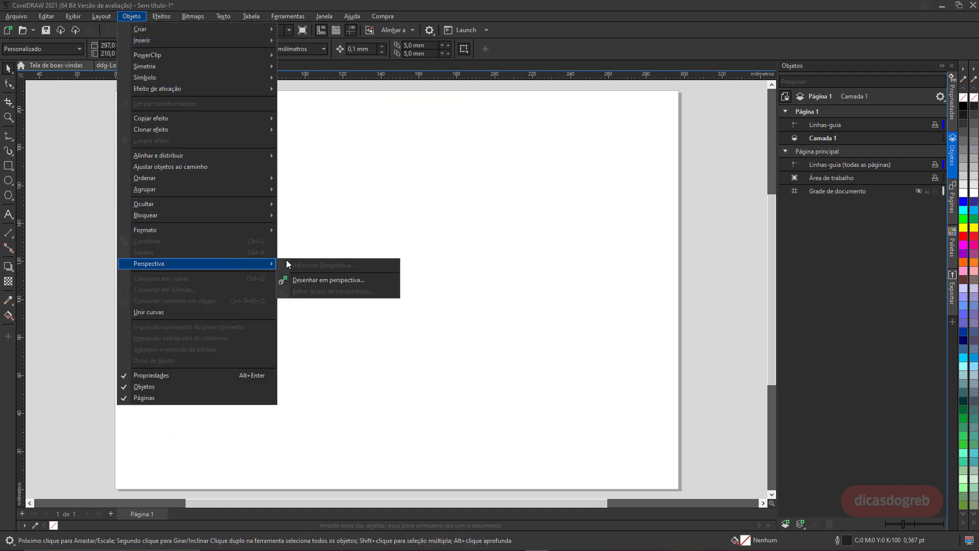
pyautogui.click(332, 280)
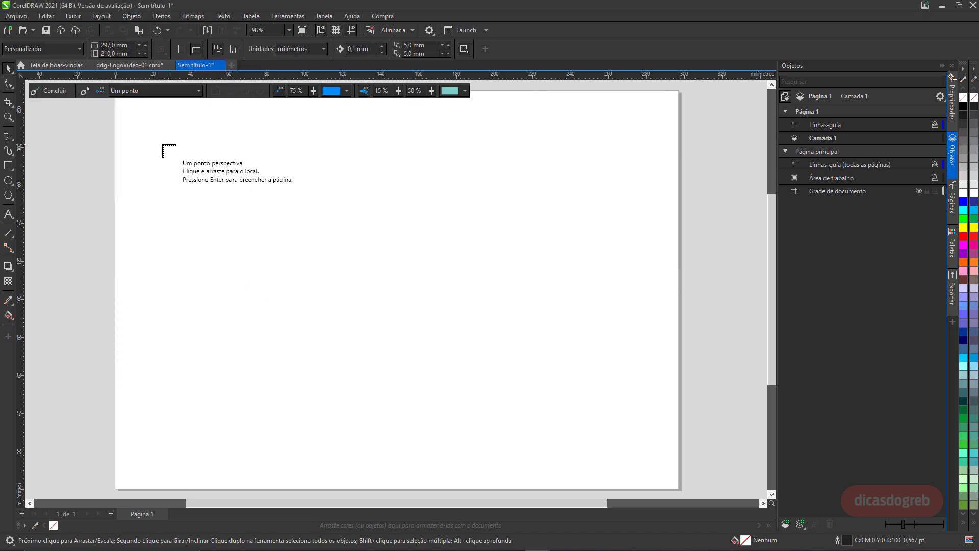
pyautogui.moveTo(202, 200); pyautogui.dragTo(634, 437)
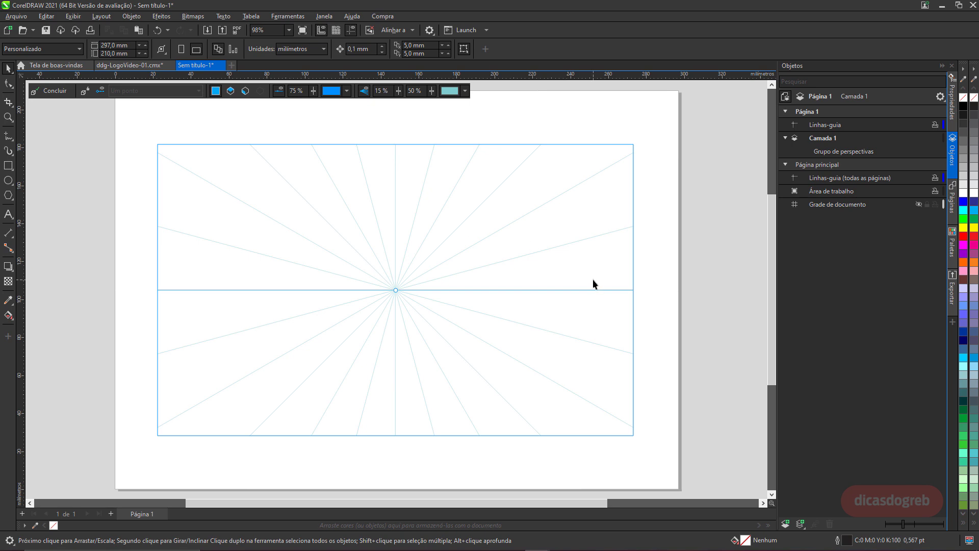
pyautogui.hotkey('ctrl', 'z')
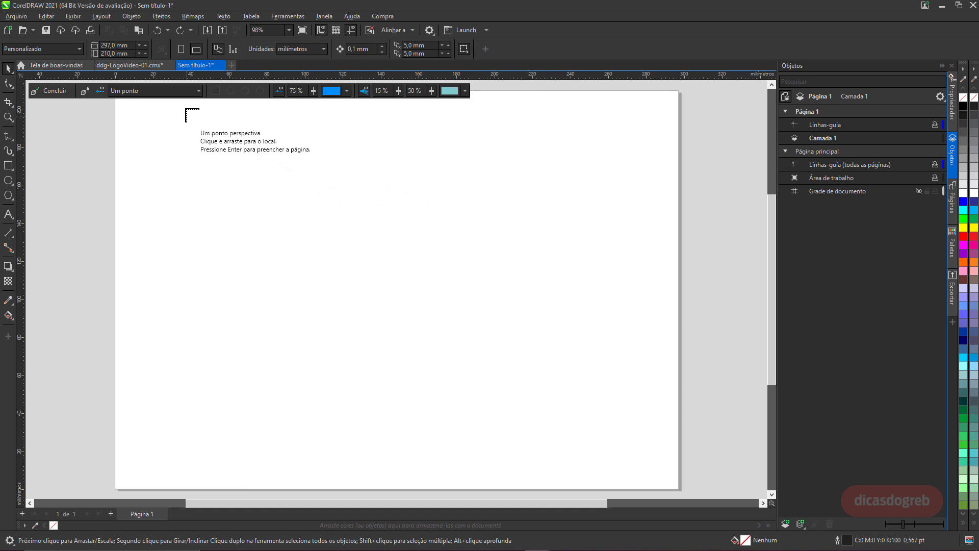
pyautogui.click(199, 95)
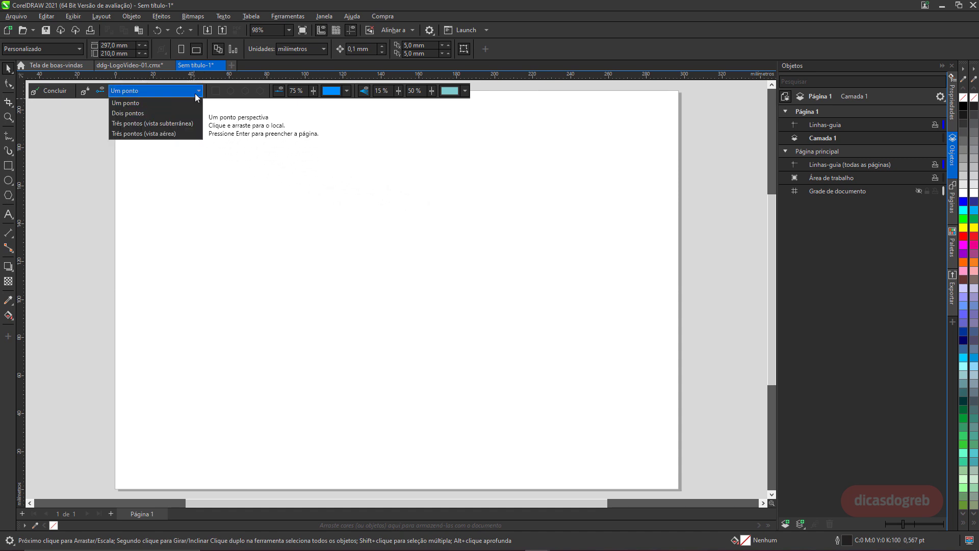
pyautogui.click(167, 114)
pyautogui.moveTo(149, 174); pyautogui.dragTo(640, 420)
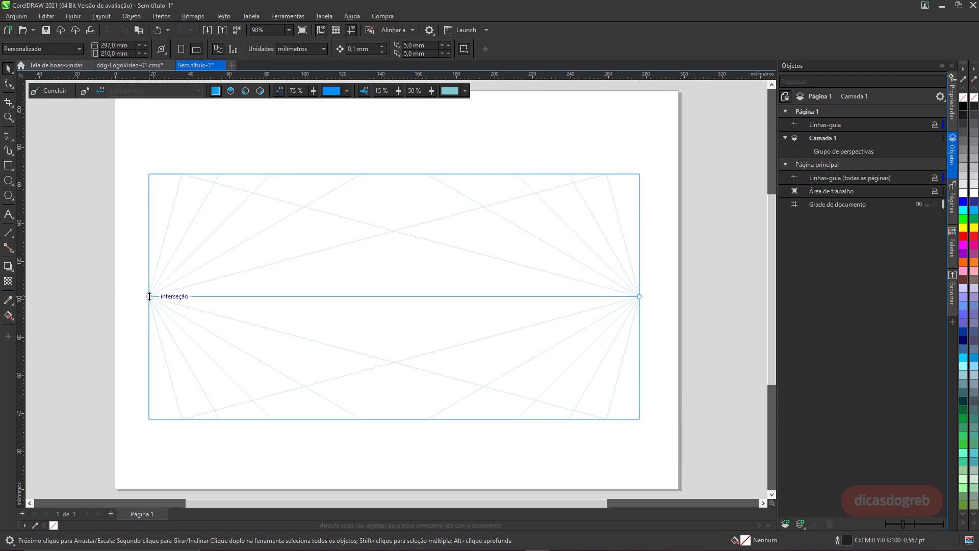
# - Move the left vanishing point about 38 mm and the right one about 51 mm inward, and raise the horizon about 13 mm
pyautogui.moveTo(149, 296); pyautogui.dragTo(220, 296)
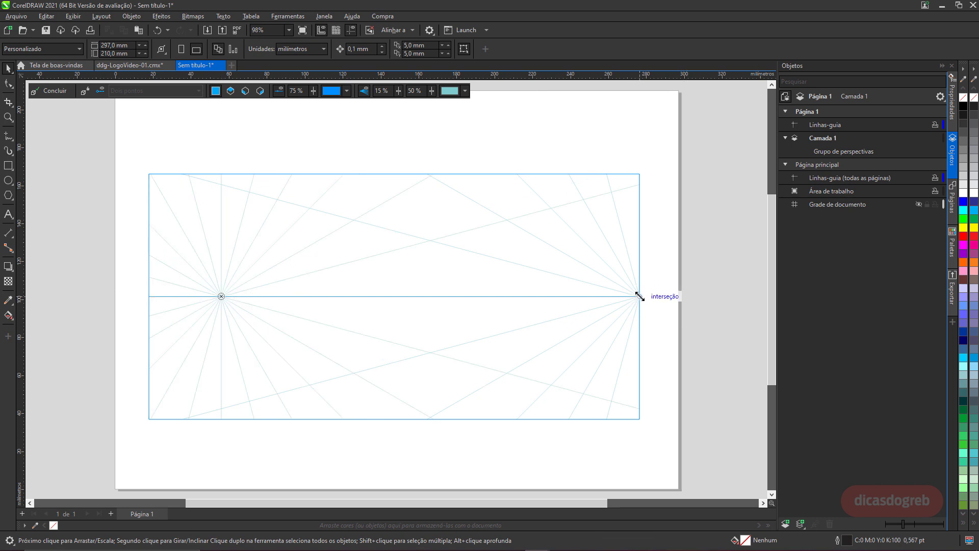
pyautogui.moveTo(639, 295); pyautogui.dragTo(543, 296)
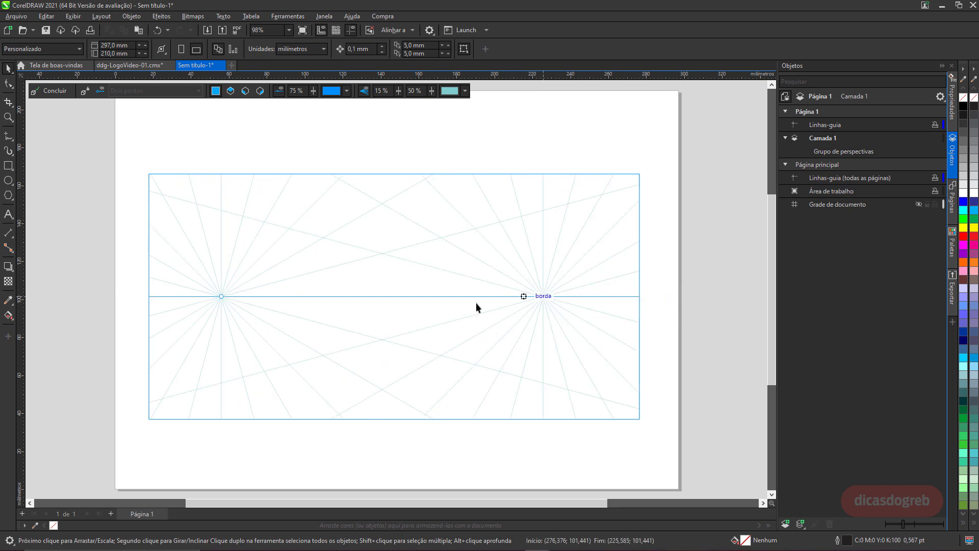
pyautogui.moveTo(417, 295); pyautogui.dragTo(420, 271)
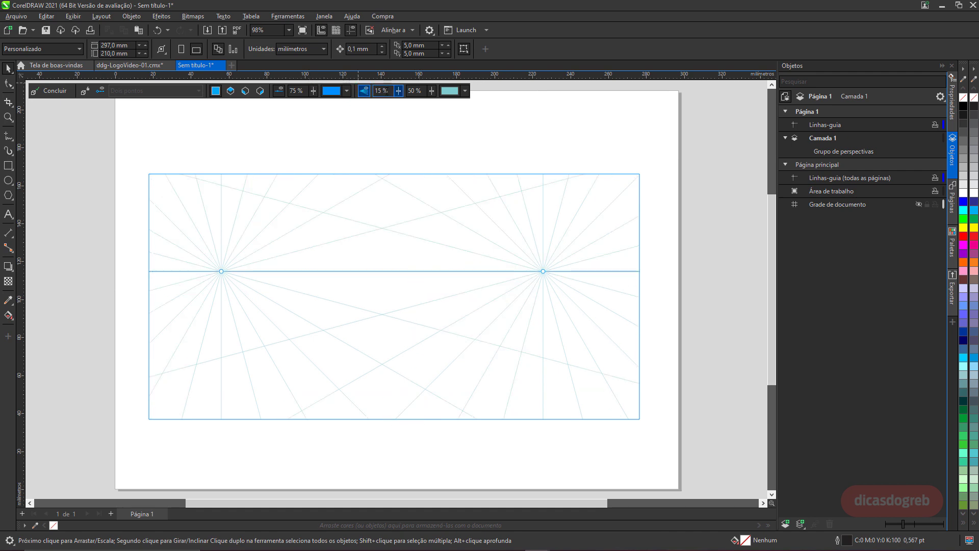
# - Set the perspective line density to 30% and extend the field's lower edge about 17 mm downward
pyautogui.click(398, 90)
pyautogui.moveTo(399, 104); pyautogui.dragTo(407, 106)
pyautogui.click(384, 420)
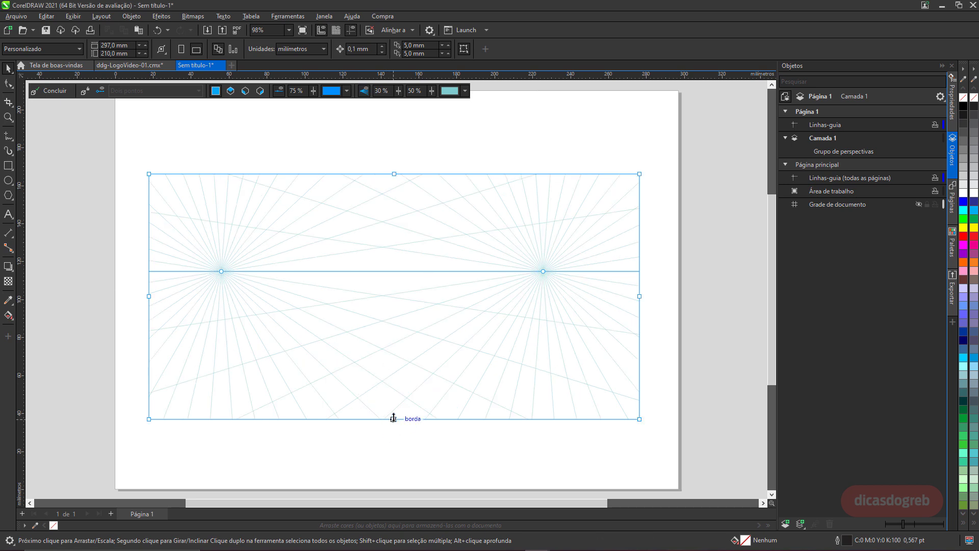
pyautogui.moveTo(393, 418); pyautogui.dragTo(394, 450)
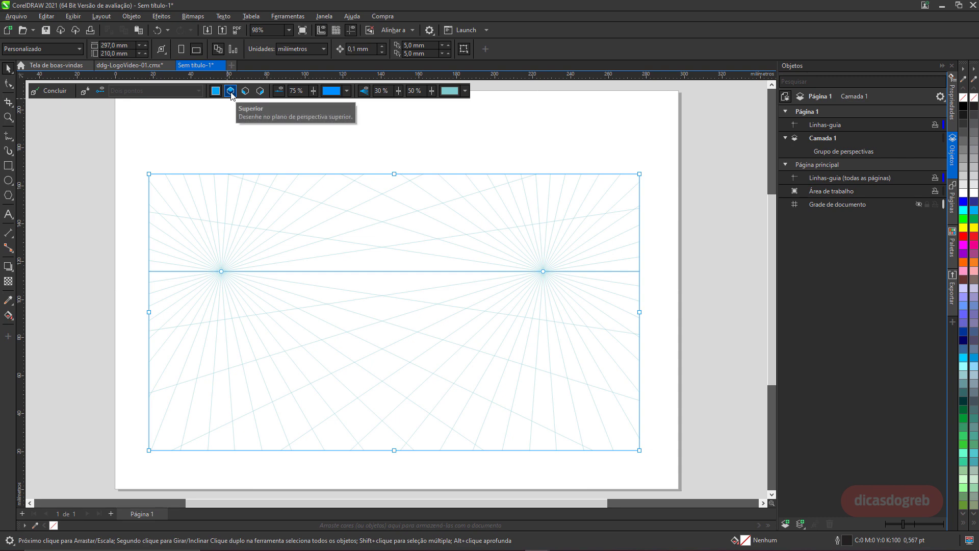
# - Draw a flat rectangle about 36 by 47 mm below the horizon and an ellipse about 23 by 27 mm beside it
pyautogui.click(264, 95)
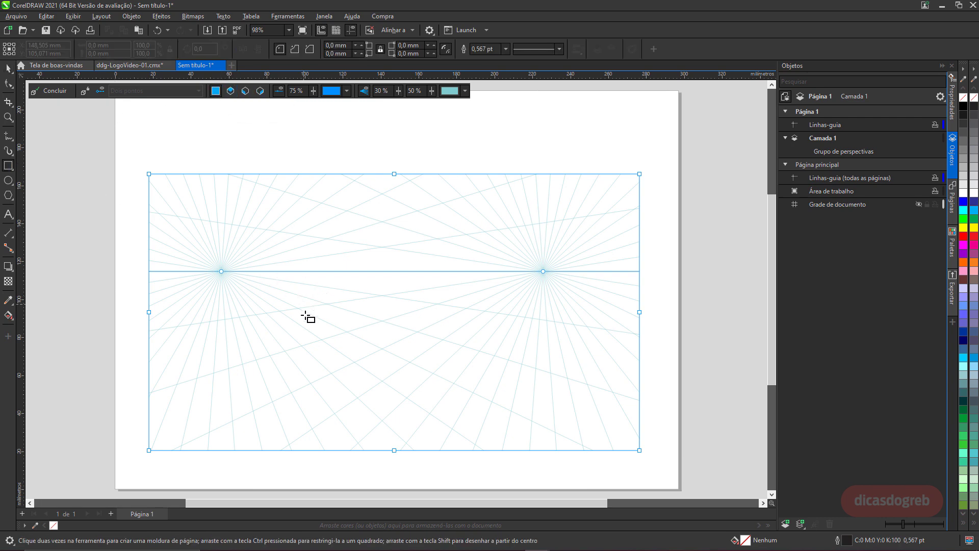
pyautogui.moveTo(304, 304); pyautogui.dragTo(371, 393)
pyautogui.click(8, 181)
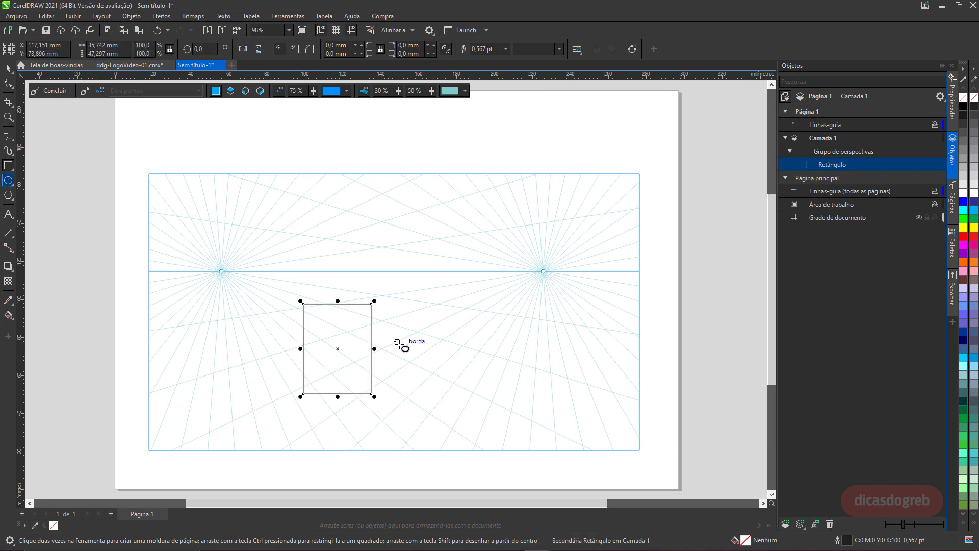
pyautogui.moveTo(395, 311); pyautogui.dragTo(444, 368)
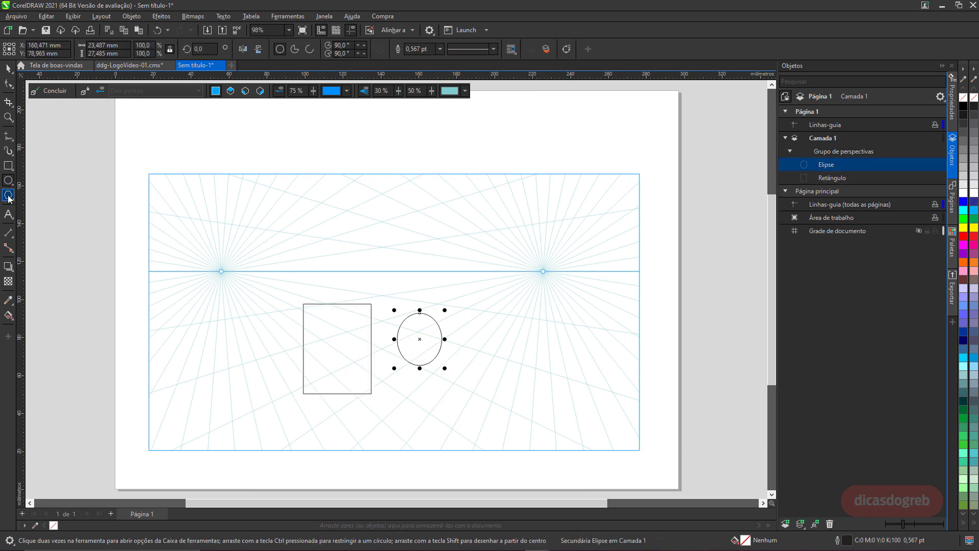
# - Draw a six-sided polygon about 30 mm wide and 39 mm high to the right of the ellipse
pyautogui.press('y')
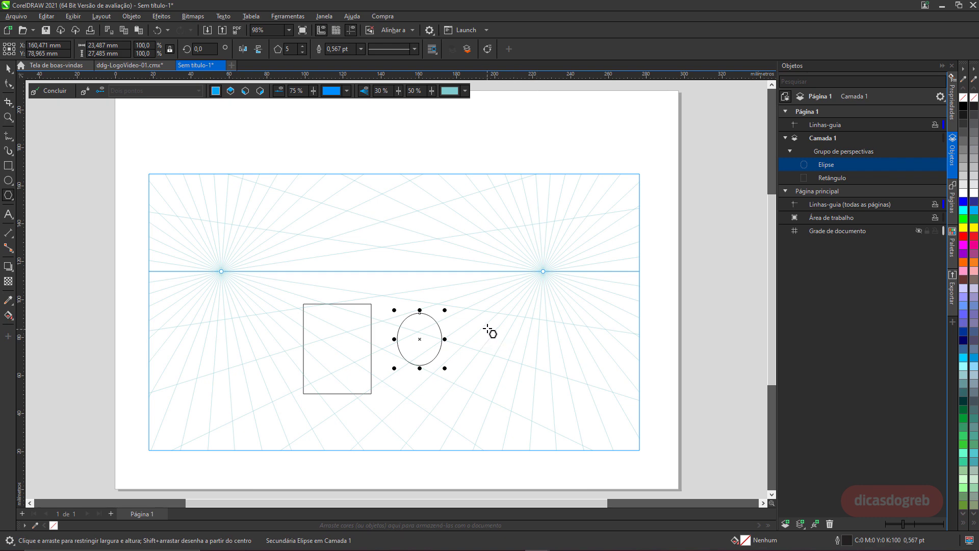
pyautogui.moveTo(489, 328); pyautogui.dragTo(553, 402)
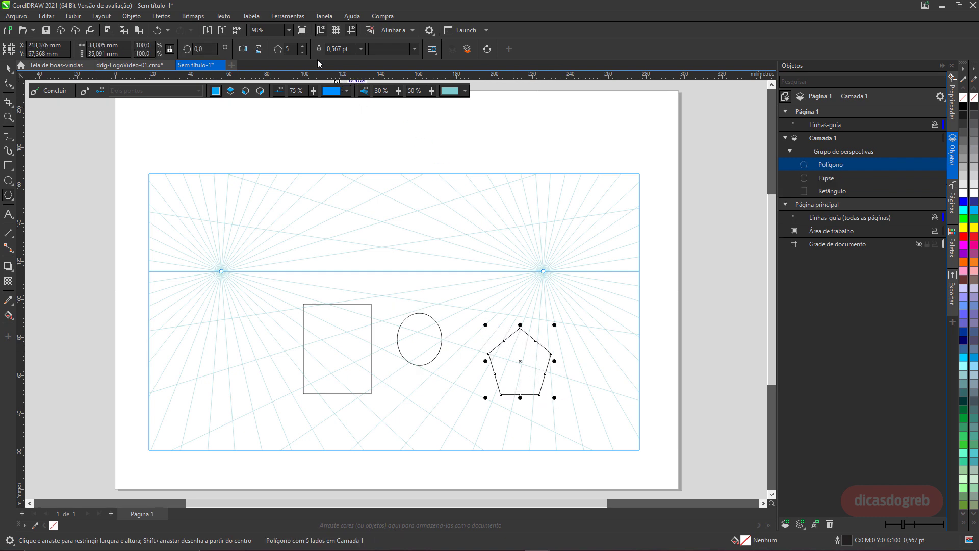
pyautogui.click(304, 47)
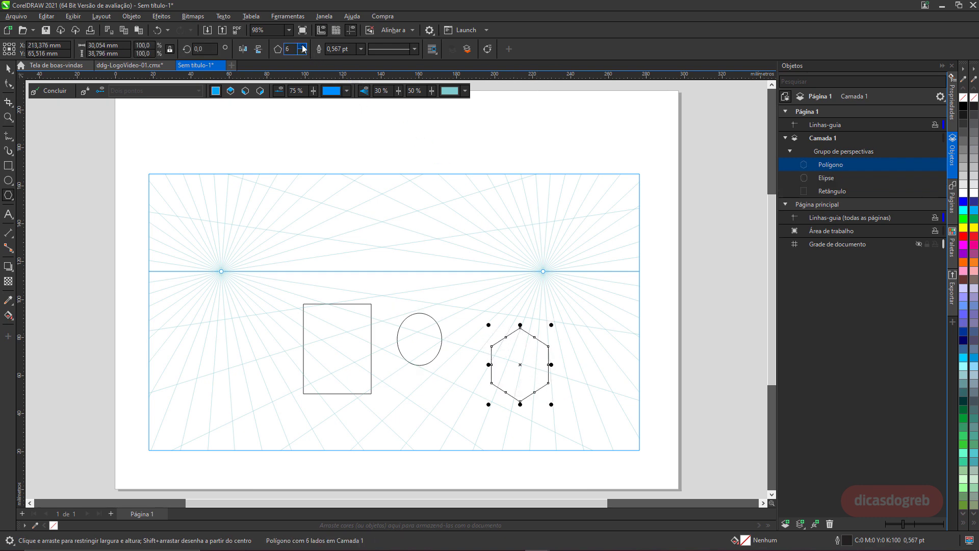
# - Delete the hexagon and the ellipse, and move the rectangle about 99 mm left onto the field's left edge
pyautogui.press('space')
pyautogui.keyDown('shift'); pyautogui.click(441, 339); pyautogui.keyUp('shift')
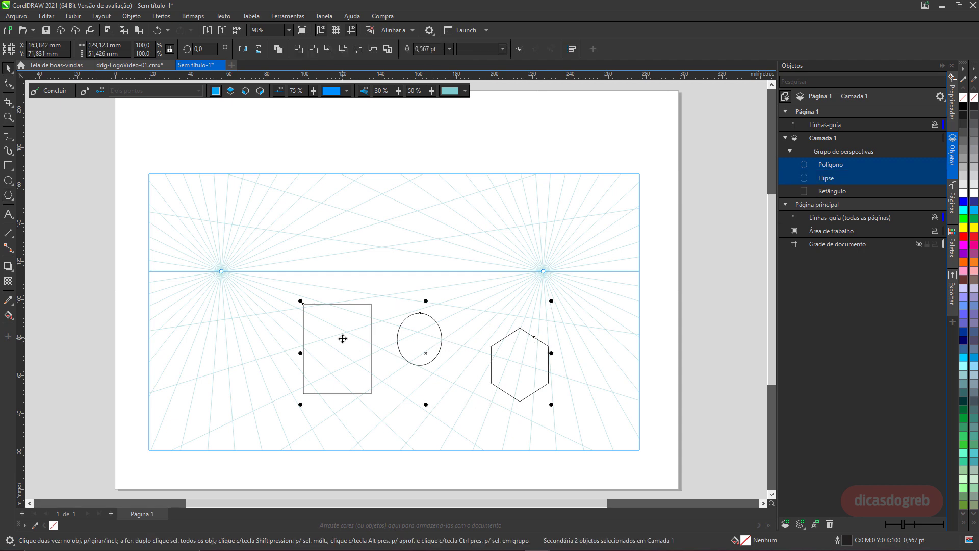
pyautogui.keyDown('shift'); pyautogui.click(437, 331); pyautogui.keyUp('shift')
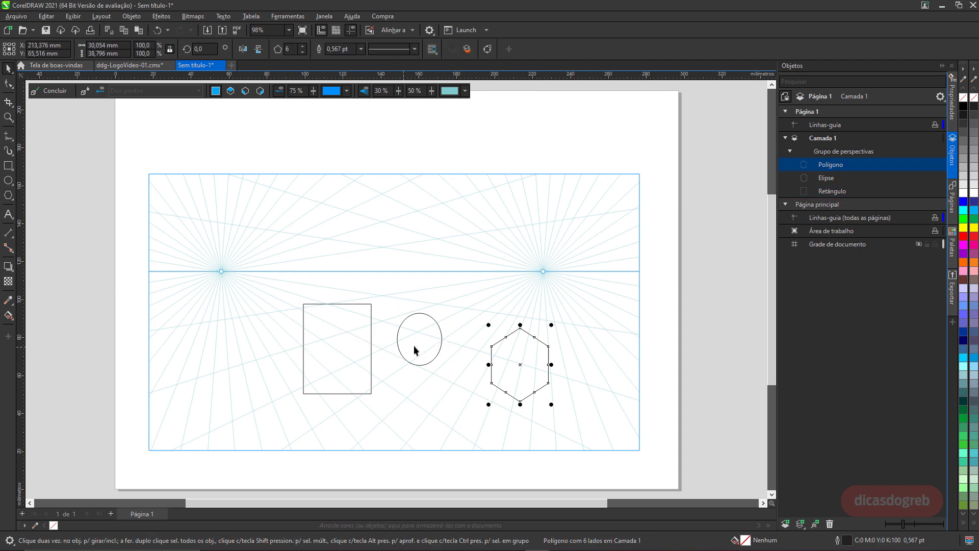
pyautogui.press('Delete')
pyautogui.click(398, 344)
pyautogui.press('Delete')
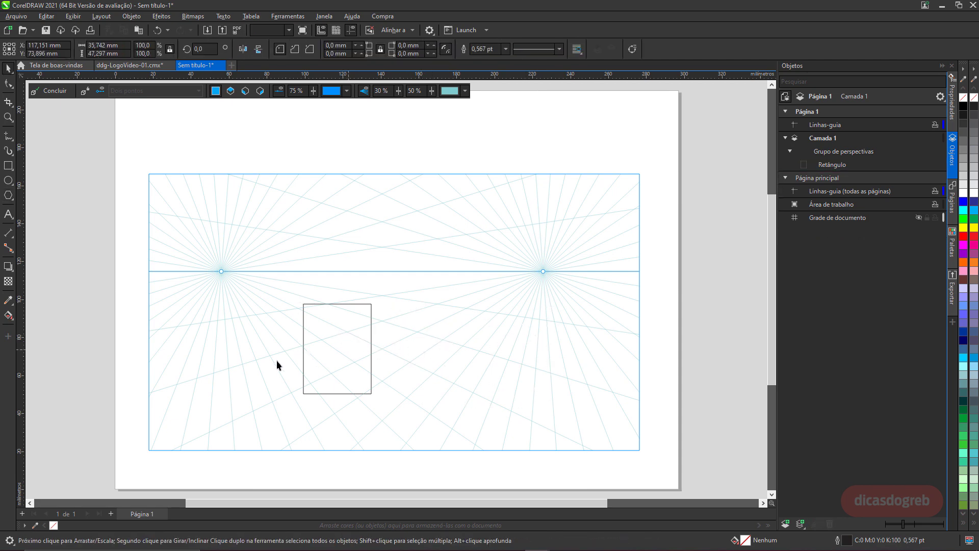
pyautogui.moveTo(351, 354); pyautogui.dragTo(163, 350)
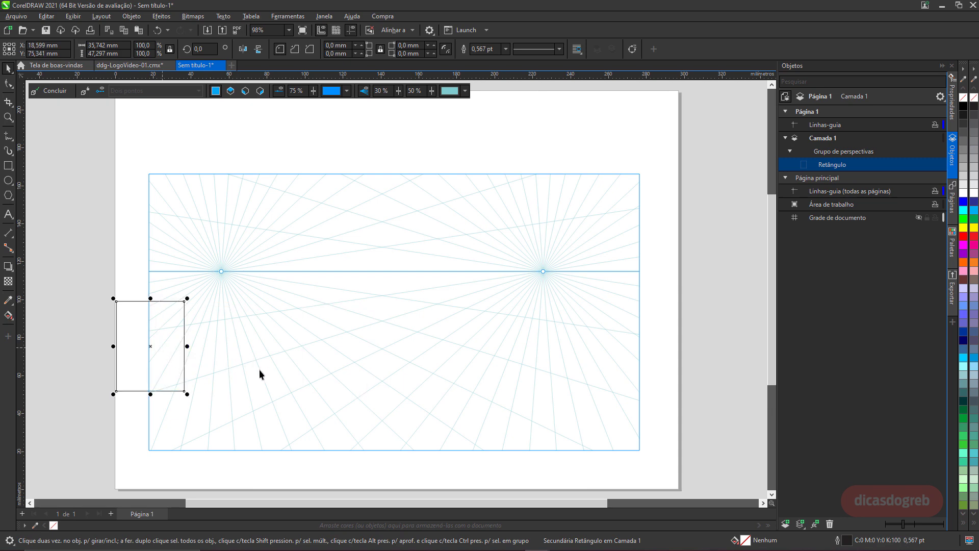
# - Draw a rectangle in the top perspective plane, about 85 mm wide and 53 mm high, centred below the horizon
pyautogui.click(232, 92)
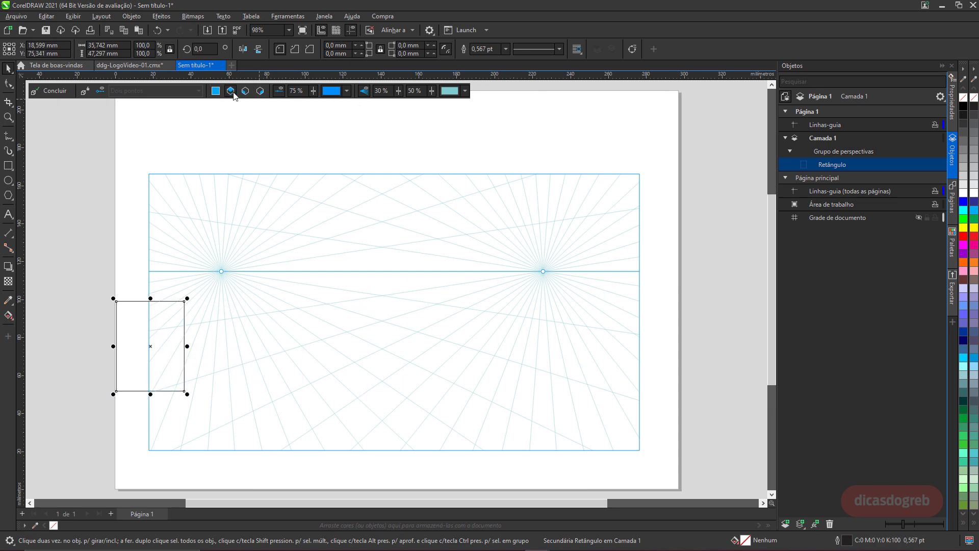
pyautogui.click(7, 166)
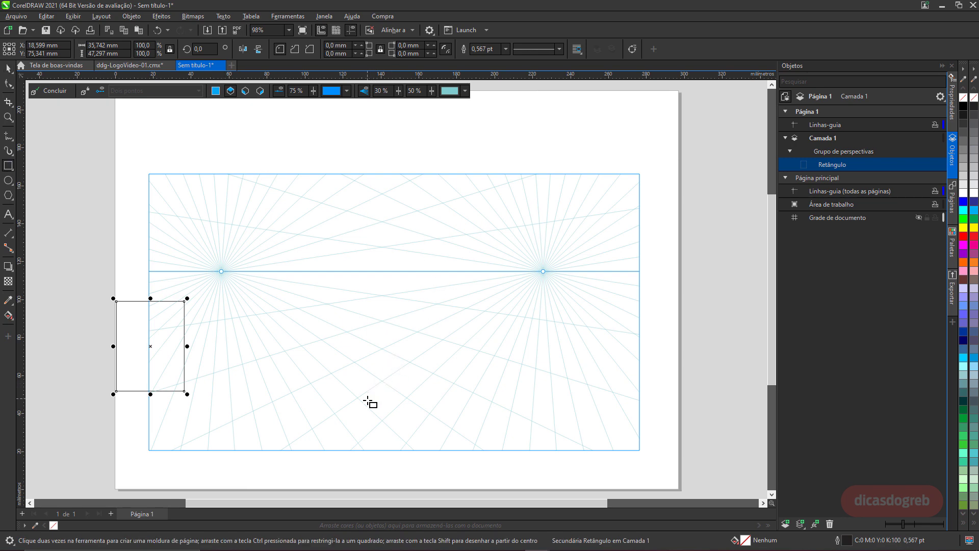
pyautogui.moveTo(382, 419); pyautogui.dragTo(383, 321)
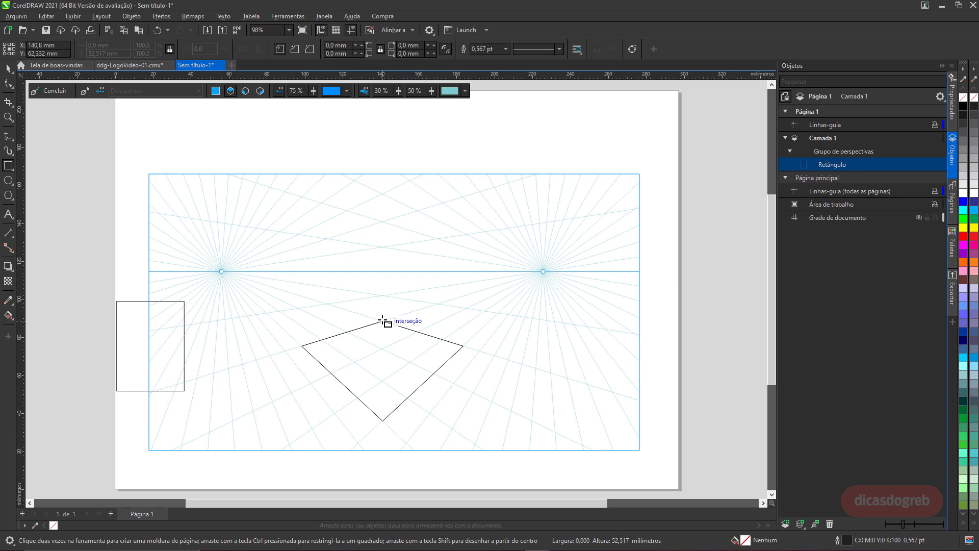
pyautogui.click(382, 320)
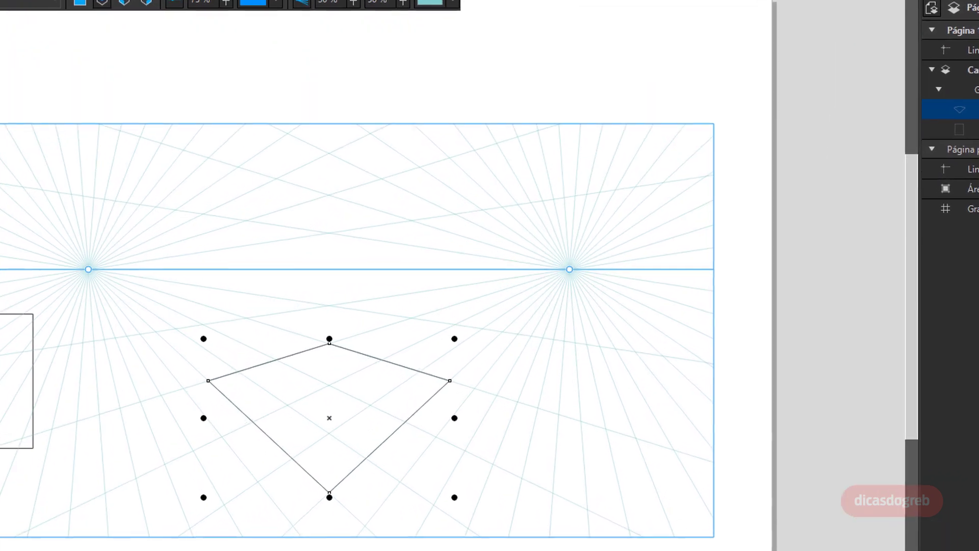
# - Move the top-plane rectangle back toward the horizon, to about X 141 mm and Y 90 mm
pyautogui.moveTo(329, 418)
pyautogui.mouseDown()
pyautogui.moveTo(330, 350)
pyautogui.moveTo(320, 336)
pyautogui.moveTo(329, 318)
pyautogui.moveTo(216, 332)
pyautogui.moveTo(173, 353)
pyautogui.moveTo(463, 366)
pyautogui.moveTo(534, 329)
pyautogui.moveTo(574, 293)
pyautogui.moveTo(342, 392)
pyautogui.moveTo(325, 411)
pyautogui.mouseUp()
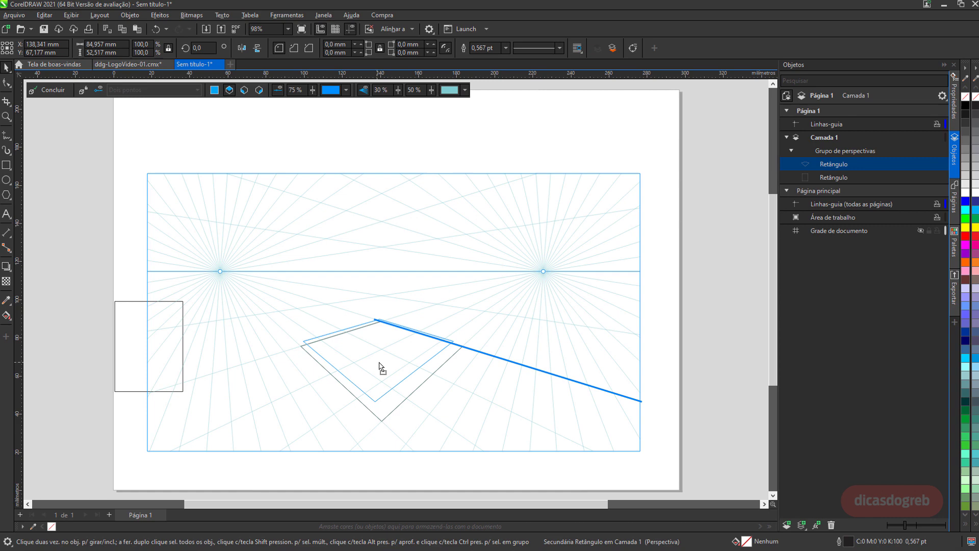
pyautogui.moveTo(380, 366); pyautogui.dragTo(382, 327)
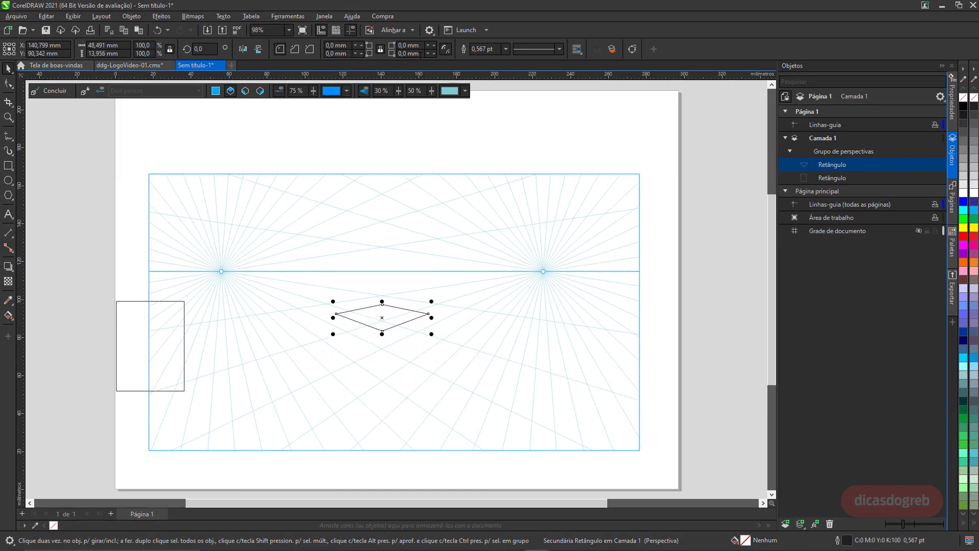
# - Open the snapping options and toggle snapping to objects
pyautogui.click(401, 31)
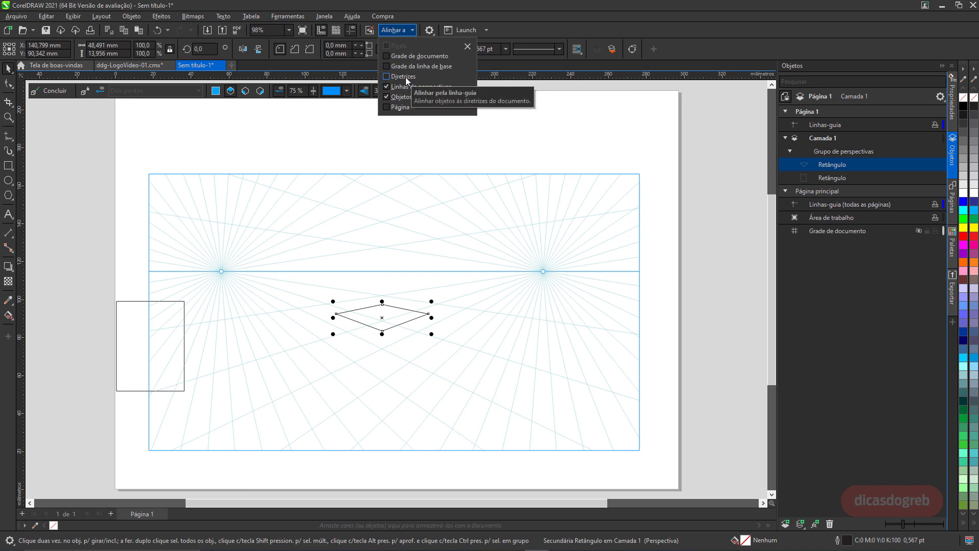
pyautogui.click(401, 97)
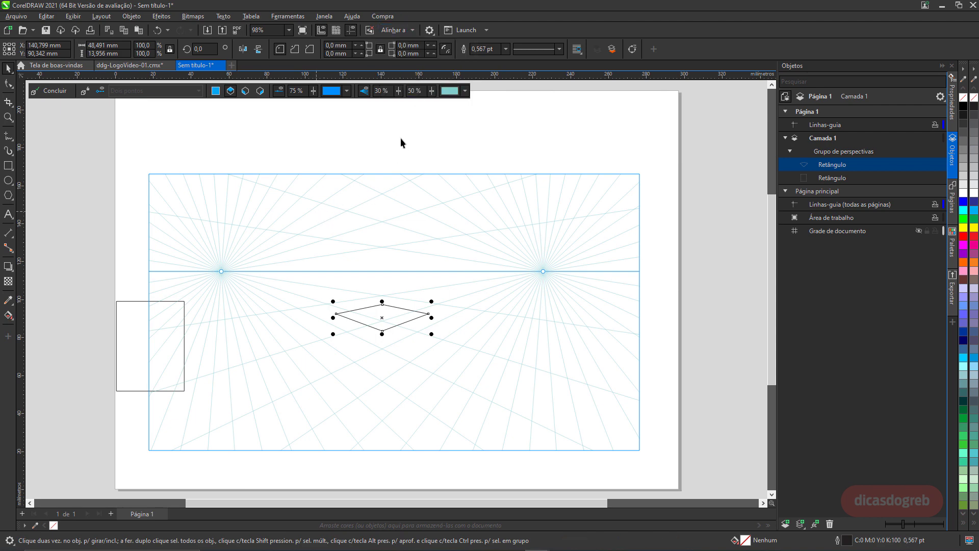
# - Draw a rectangle in the left perspective plane from the top face's left corner and stretch it to the front corner, about 24 by 44 mm
pyautogui.click(407, 33)
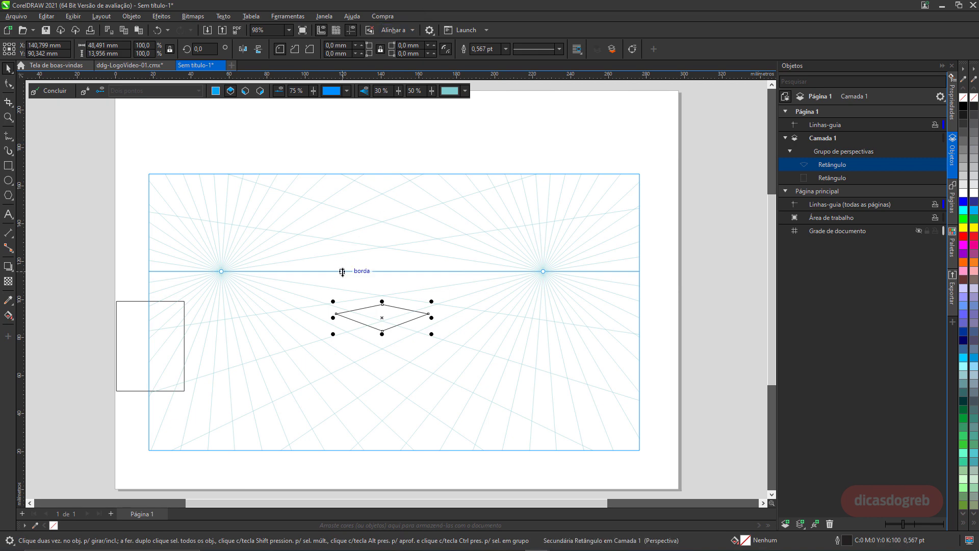
pyautogui.press('z')
pyautogui.moveTo(286, 276); pyautogui.dragTo(466, 429)
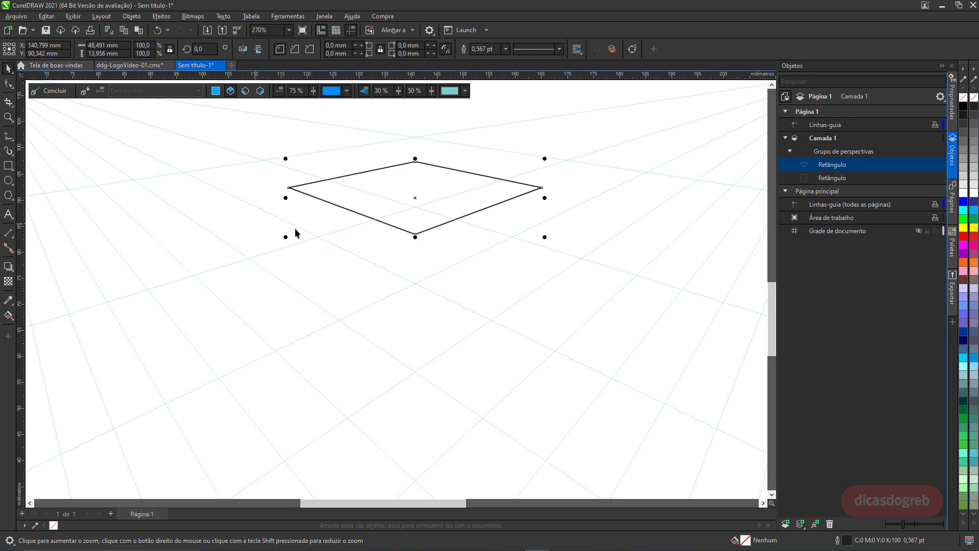
pyautogui.click(9, 168)
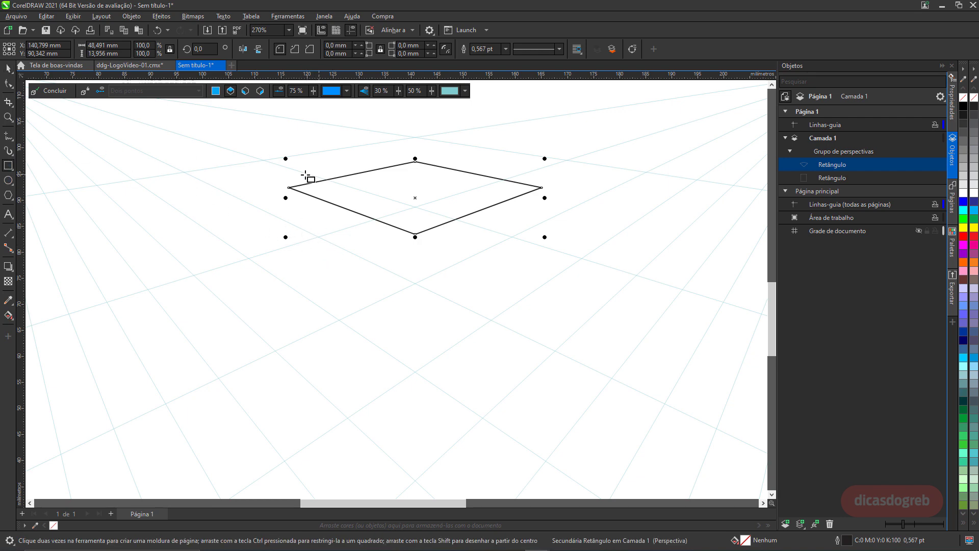
pyautogui.click(245, 91)
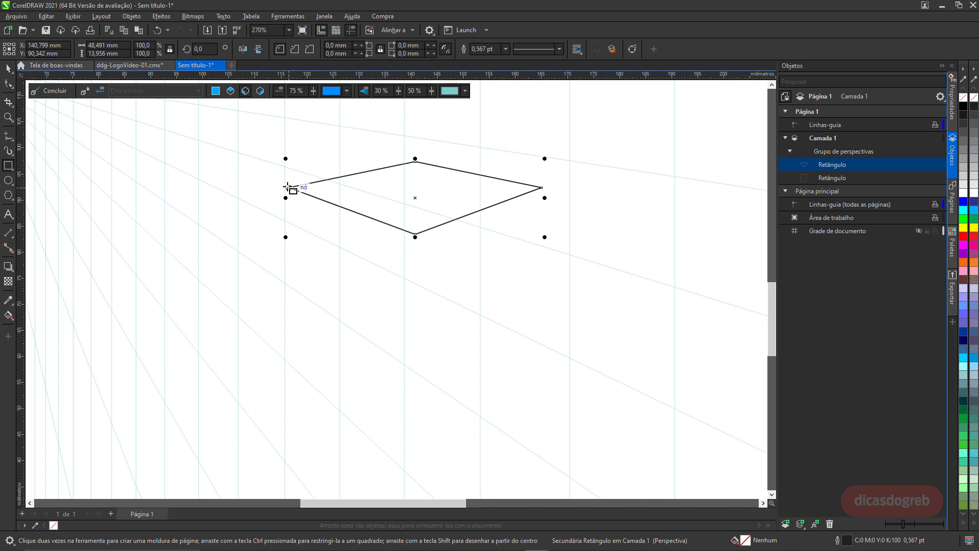
pyautogui.moveTo(287, 188); pyautogui.dragTo(406, 410)
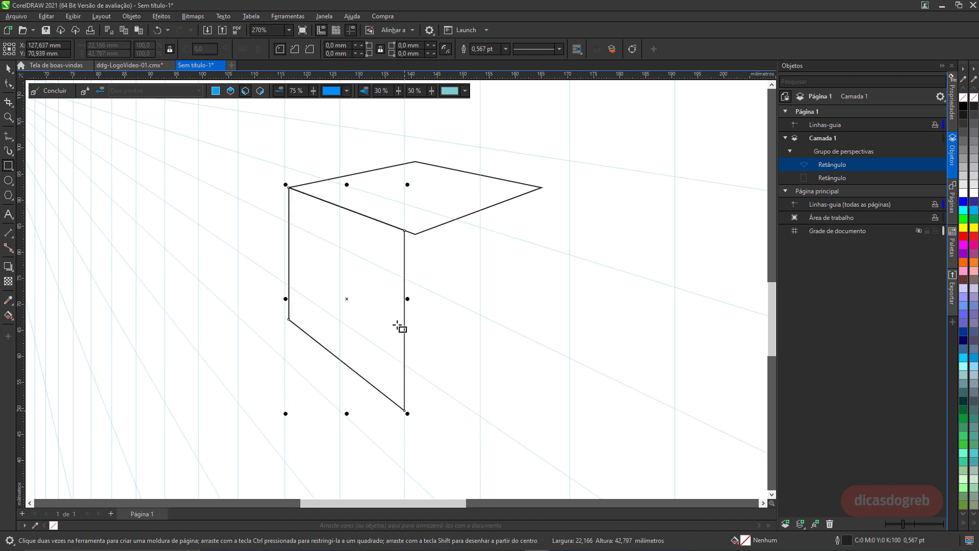
pyautogui.moveTo(408, 298); pyautogui.dragTo(416, 234)
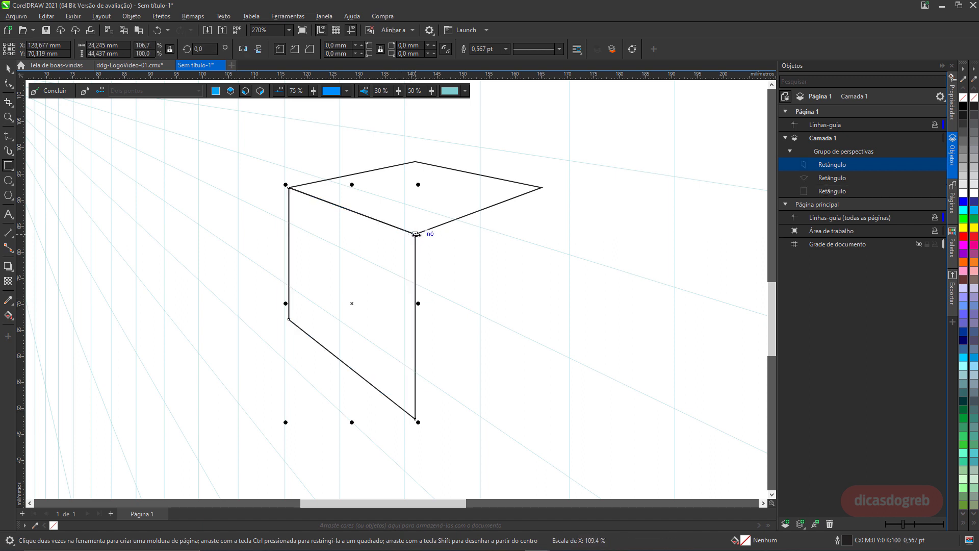
# - Draw a matching rectangle in the right perspective plane, about 24 mm wide and 44 mm high, to complete the box
pyautogui.click(260, 91)
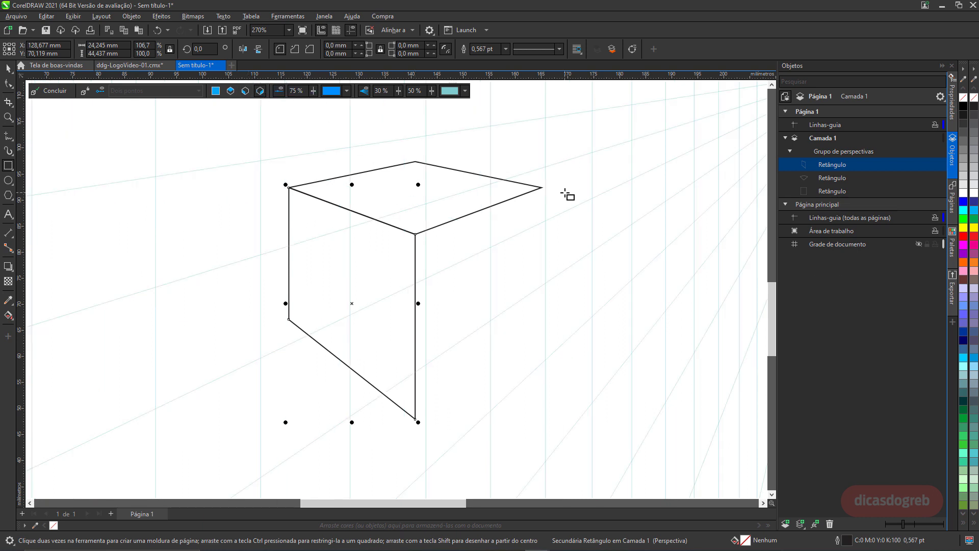
pyautogui.moveTo(546, 187); pyautogui.dragTo(415, 419)
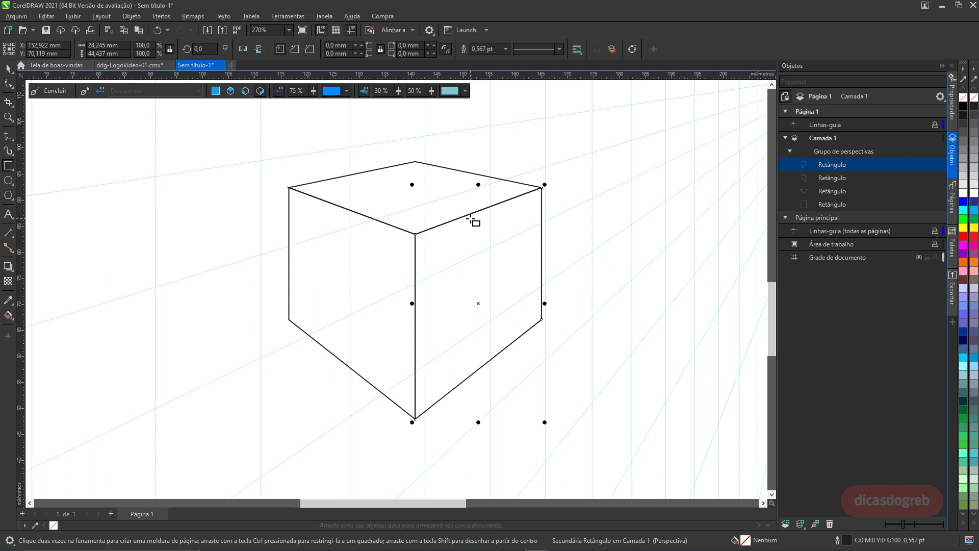
# - Add the artistic text "LOGO" on the orthographic plane, below and to the left of the box
pyautogui.scroll(-2, 470, 219)
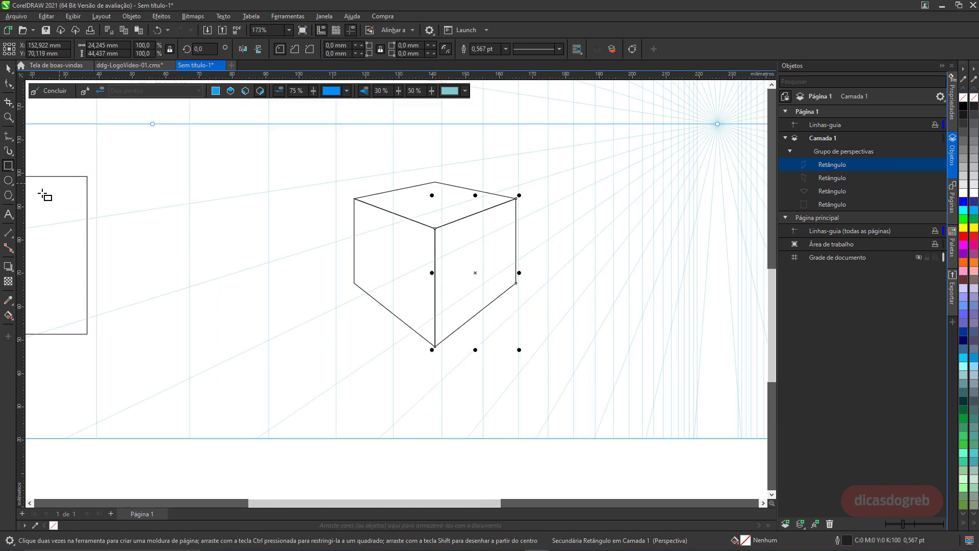
pyautogui.click(8, 215)
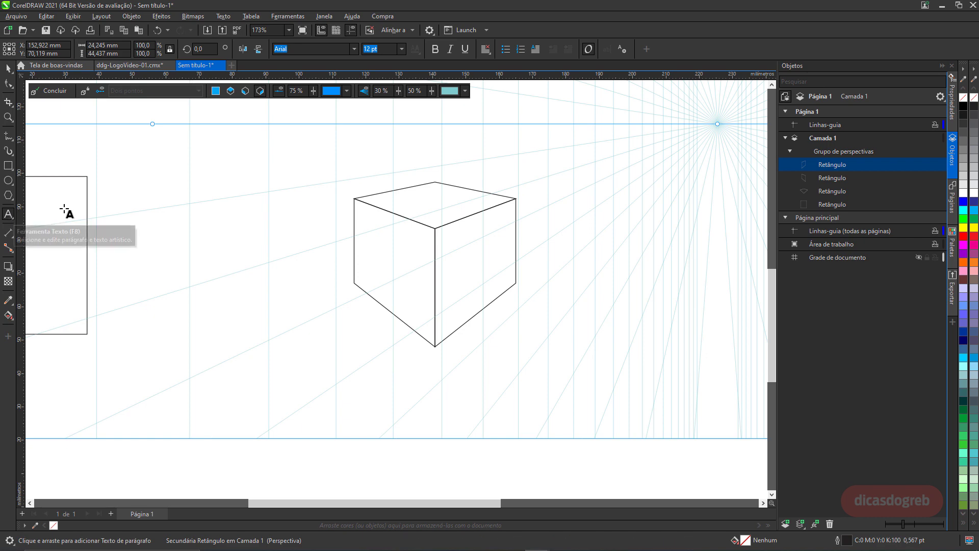
pyautogui.click(216, 91)
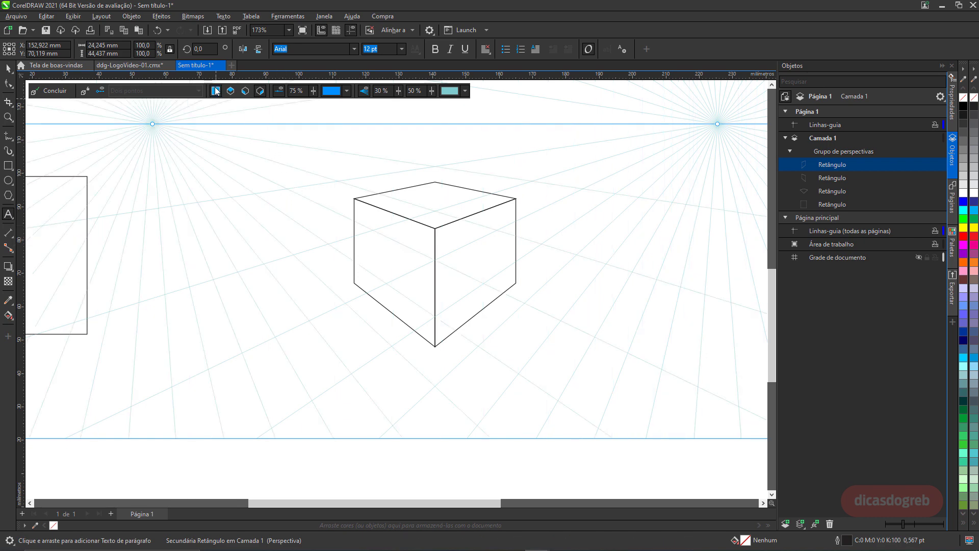
pyautogui.click(266, 367)
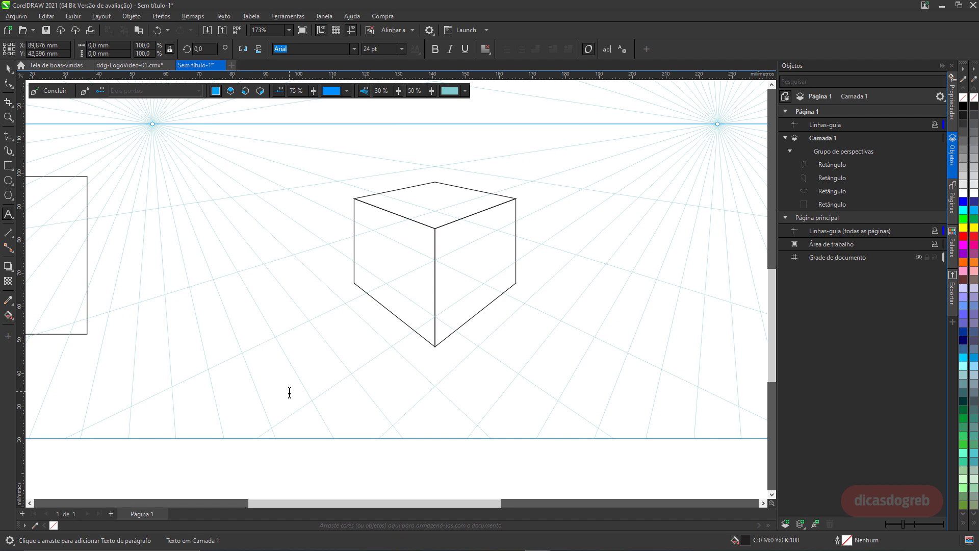
pyautogui.write('LOGO')
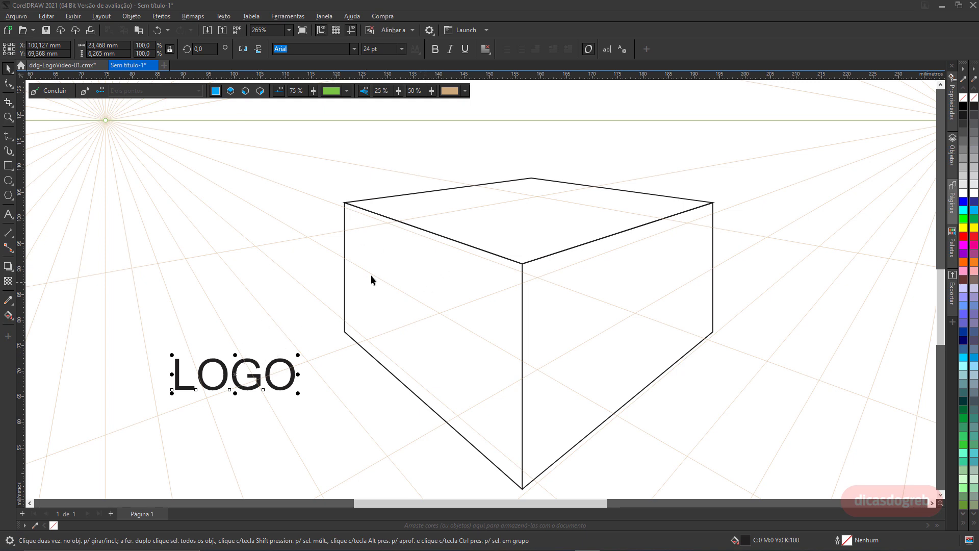
# - Move the LOGO text from the orthographic plane to the left perspective plane
pyautogui.rightClick(249, 358)
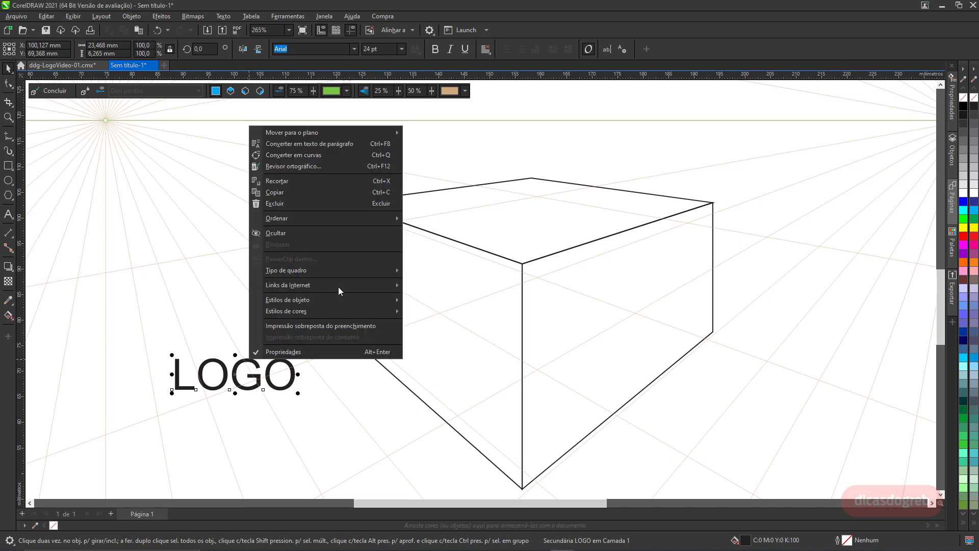
pyautogui.moveTo(349, 134)
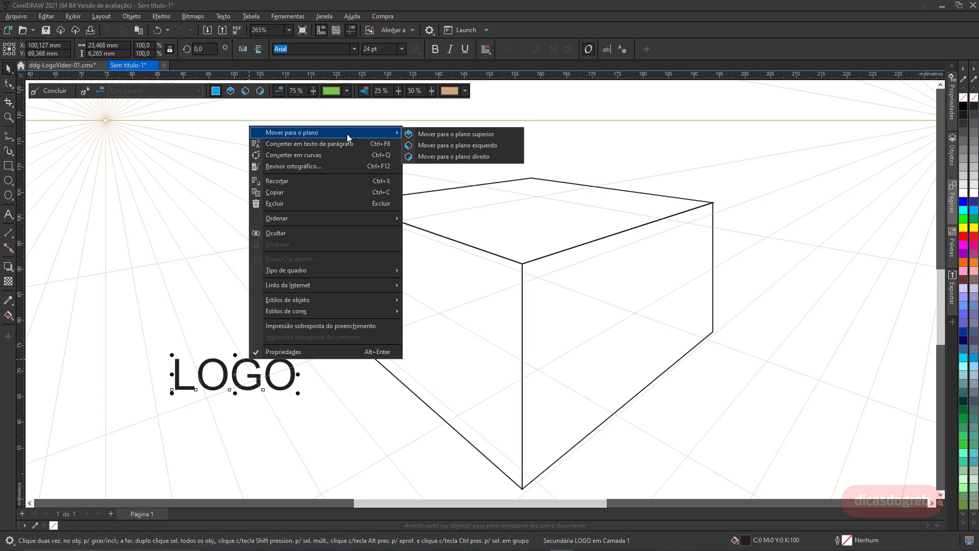
pyautogui.click(433, 145)
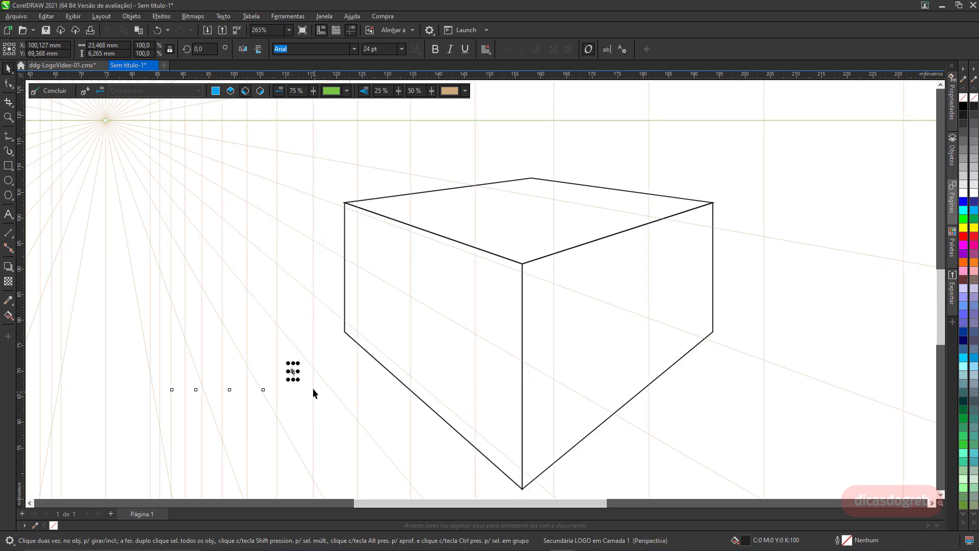
# - Enlarge the LOGO text to about 8 mm wide and 23 mm high and move it onto the box's left face
pyautogui.click(293, 372)
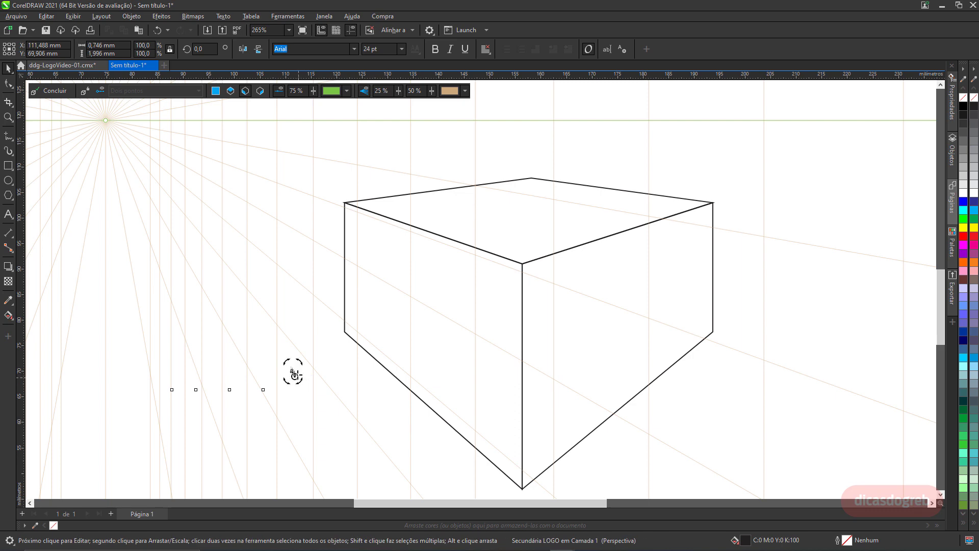
pyautogui.click(292, 372)
pyautogui.moveTo(301, 381); pyautogui.dragTo(404, 481)
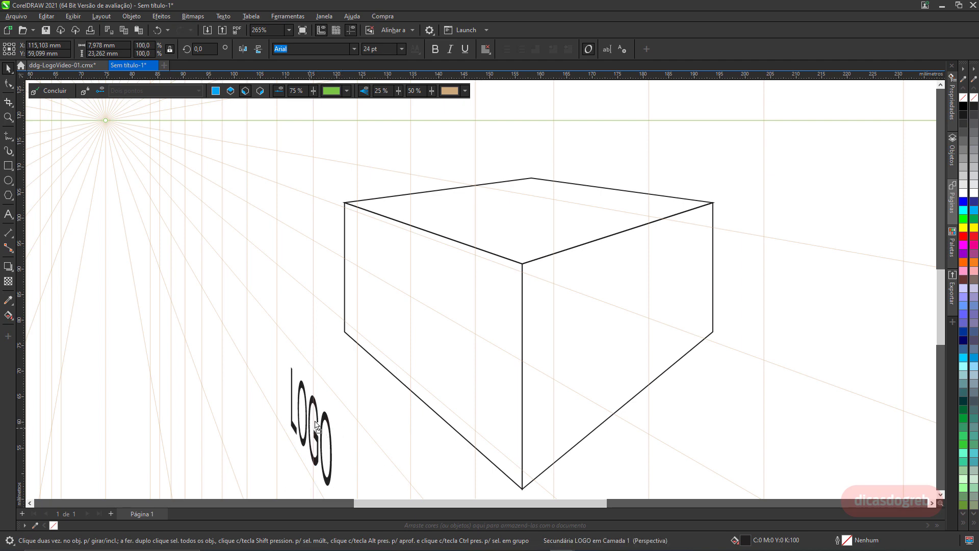
pyautogui.moveTo(310, 426); pyautogui.dragTo(429, 317)
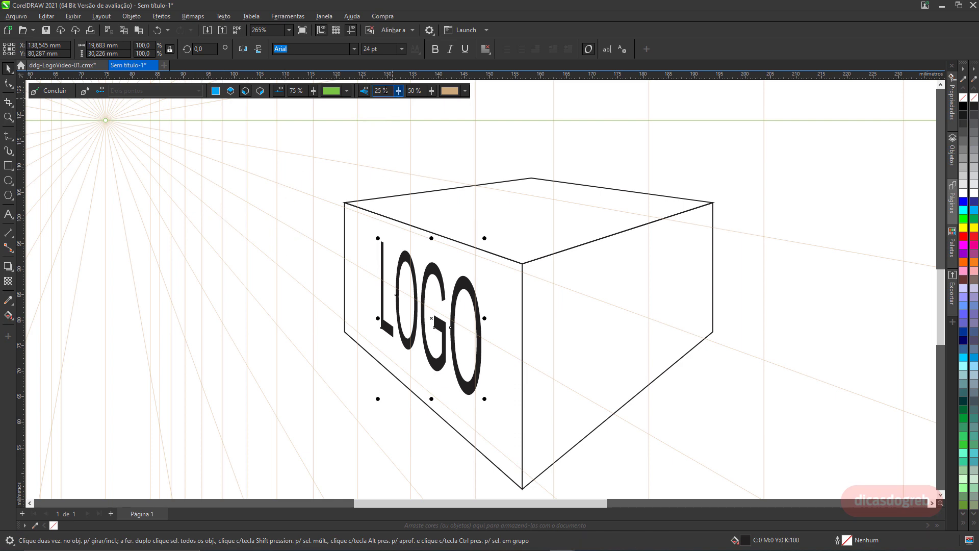
# - Set the perspective line density to 15% and shift the LOGO text slightly forward to about X 139 mm, Y 79.5 mm
pyautogui.doubleClick(380, 91)
pyautogui.press('Return')
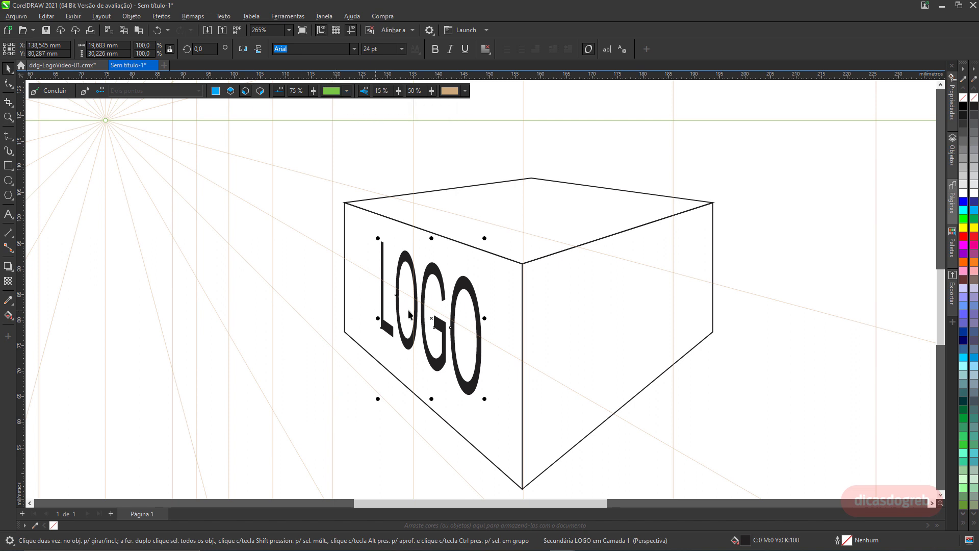
pyautogui.moveTo(431, 318)
pyautogui.mouseDown()
pyautogui.moveTo(212, 217)
pyautogui.moveTo(161, 184)
pyautogui.moveTo(147, 162)
pyautogui.moveTo(375, 394)
pyautogui.moveTo(329, 409)
pyautogui.moveTo(365, 403)
pyautogui.moveTo(435, 325)
pyautogui.mouseUp()
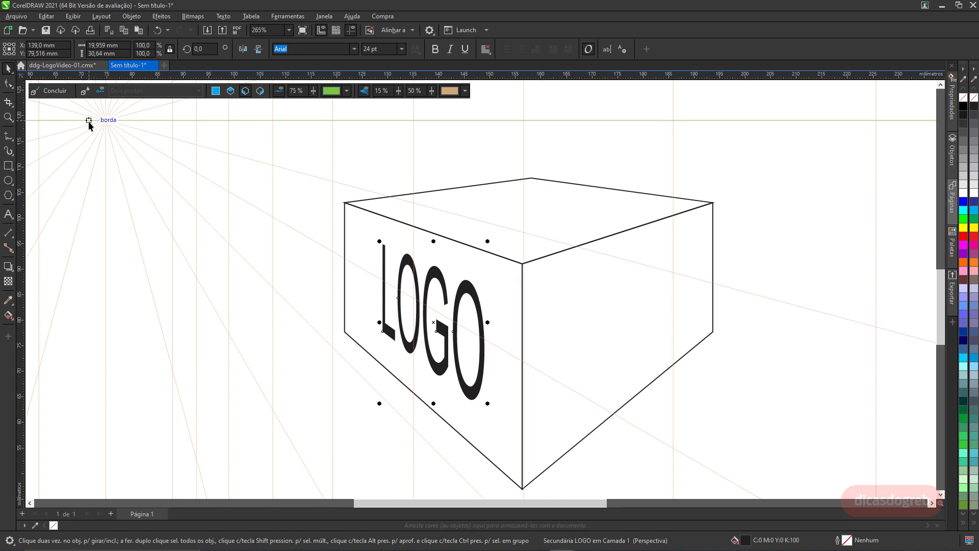
# - Switch to the ddg-LogoVideo-01.cmx document and copy the red logo symbol
pyautogui.click(61, 65)
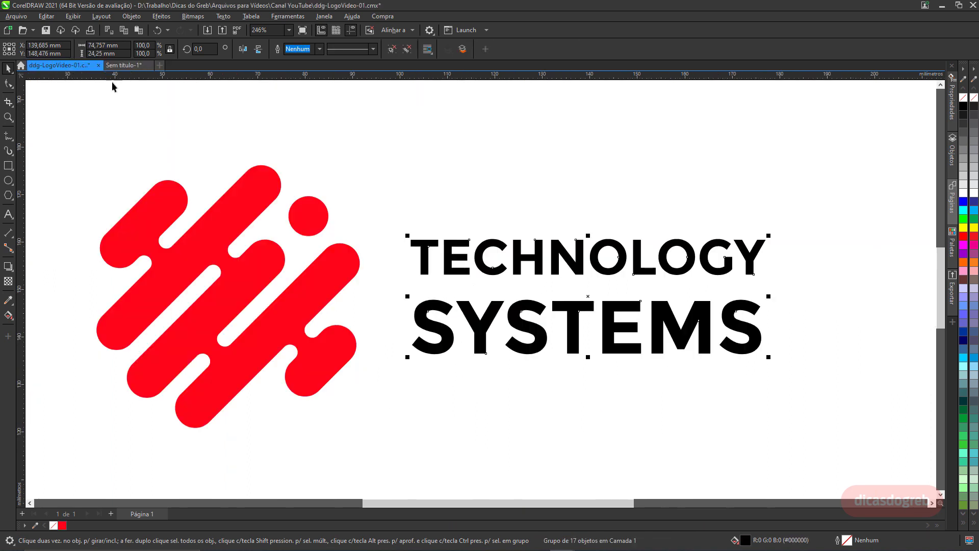
pyautogui.click(274, 195)
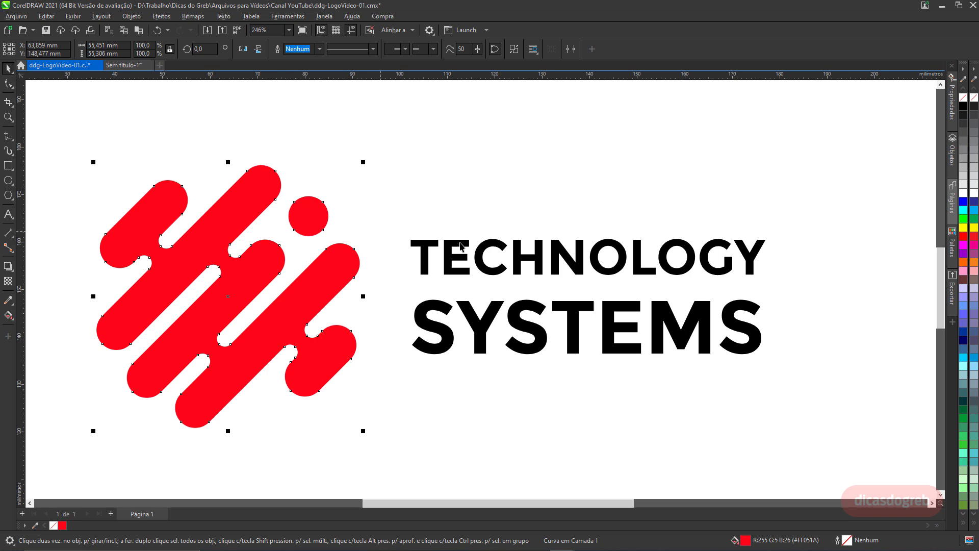
pyautogui.click(122, 31)
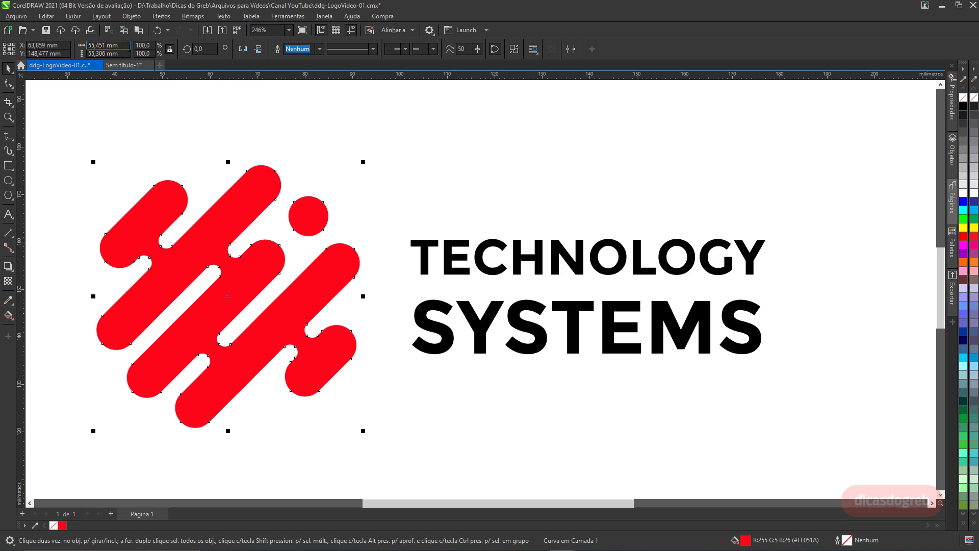
# - Return to Sem título-1, reopen the perspective group for editing and paste the red symbol in view
pyautogui.click(127, 65)
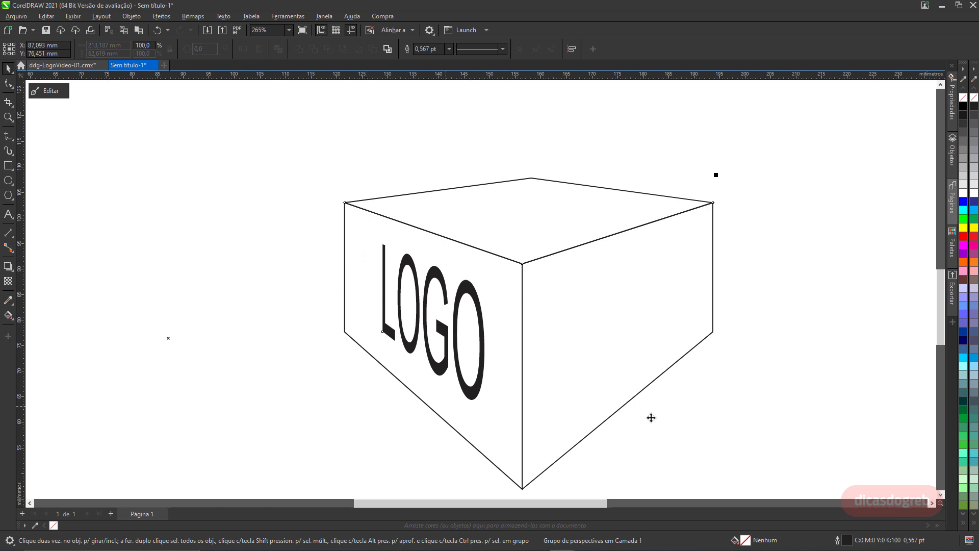
pyautogui.click(56, 95)
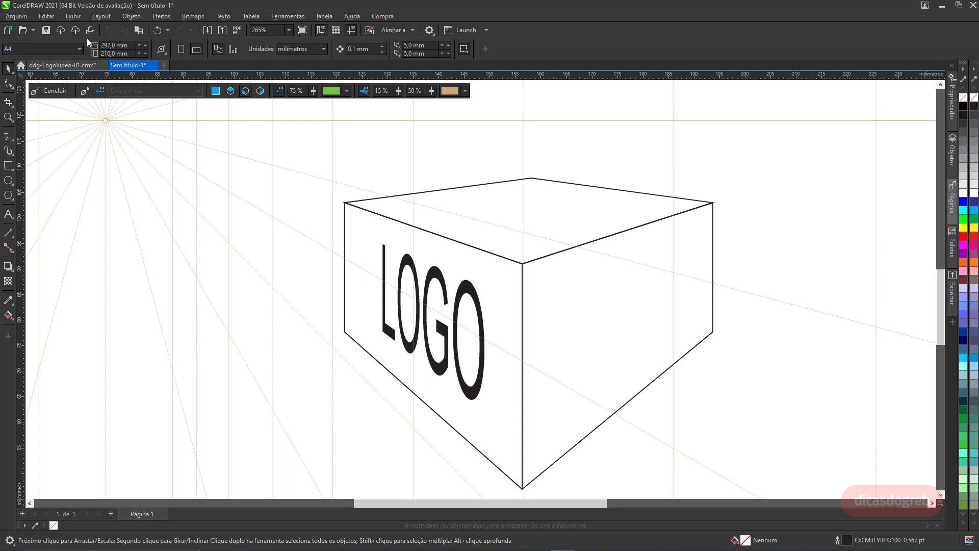
pyautogui.click(50, 17)
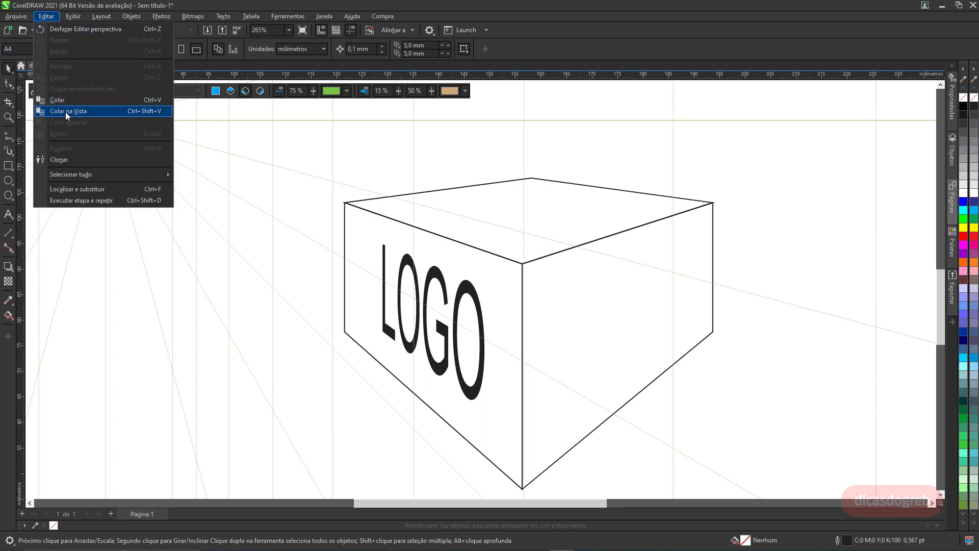
pyautogui.click(65, 111)
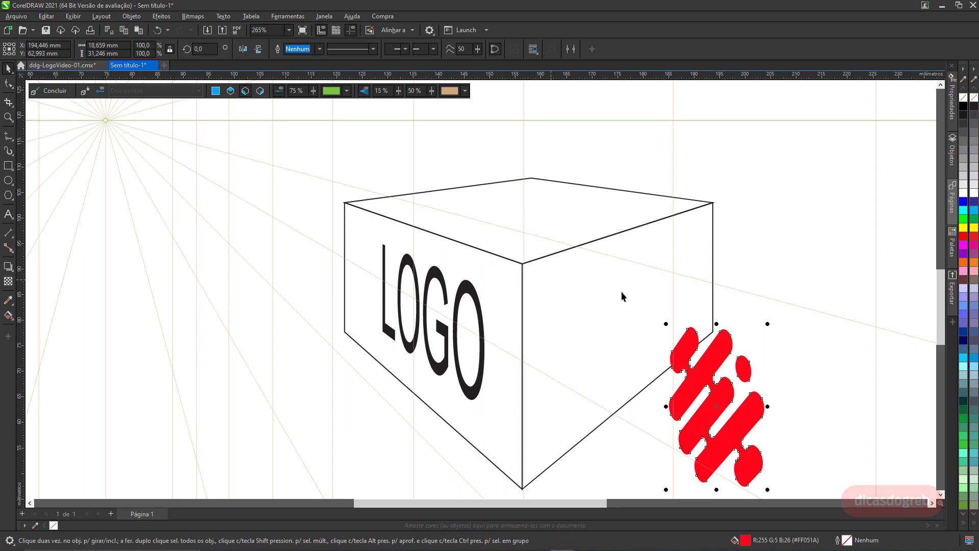
# - Move the red symbol to the right perspective plane and place four copies receding in a row across the box's right face
pyautogui.rightClick(725, 350)
pyautogui.moveTo(789, 71)
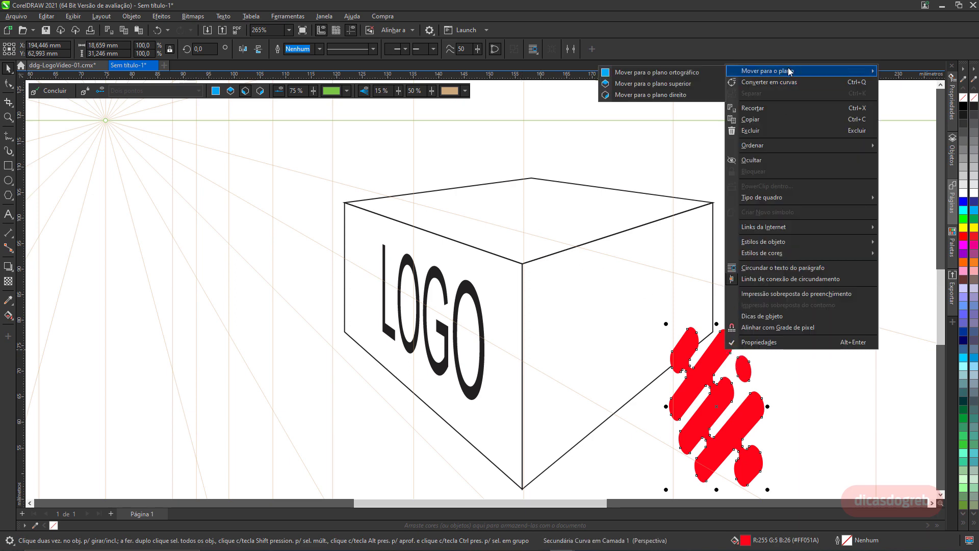
pyautogui.click(642, 95)
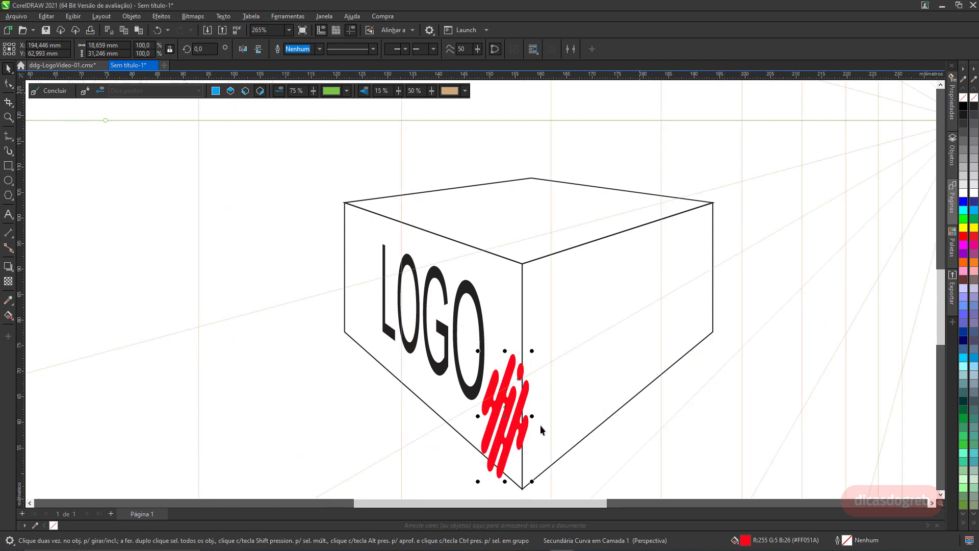
pyautogui.moveTo(507, 408); pyautogui.dragTo(685, 286)
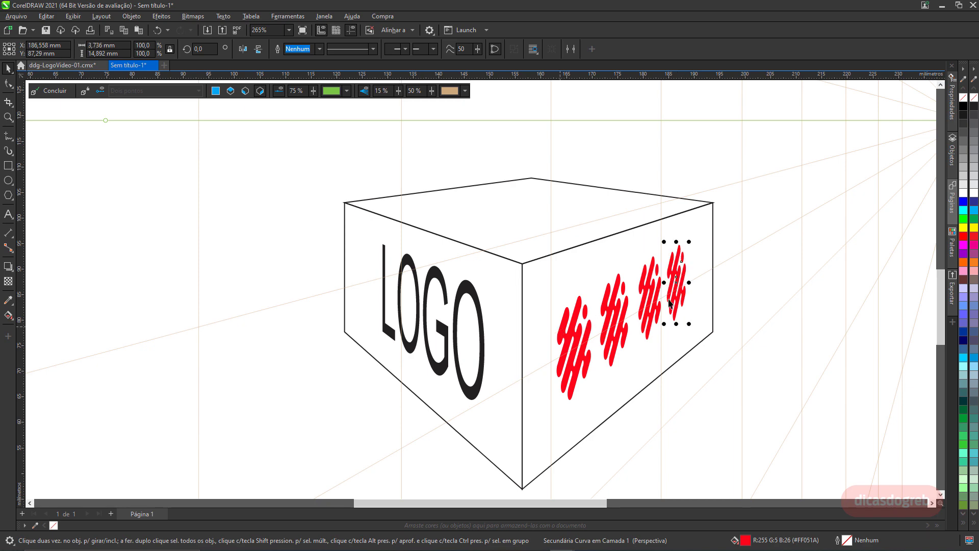
# - Enlarge the nearest red symbol on the right face to about 10 mm wide and 30 mm high
pyautogui.click(576, 326)
pyautogui.moveTo(552, 293); pyautogui.dragTo(547, 282)
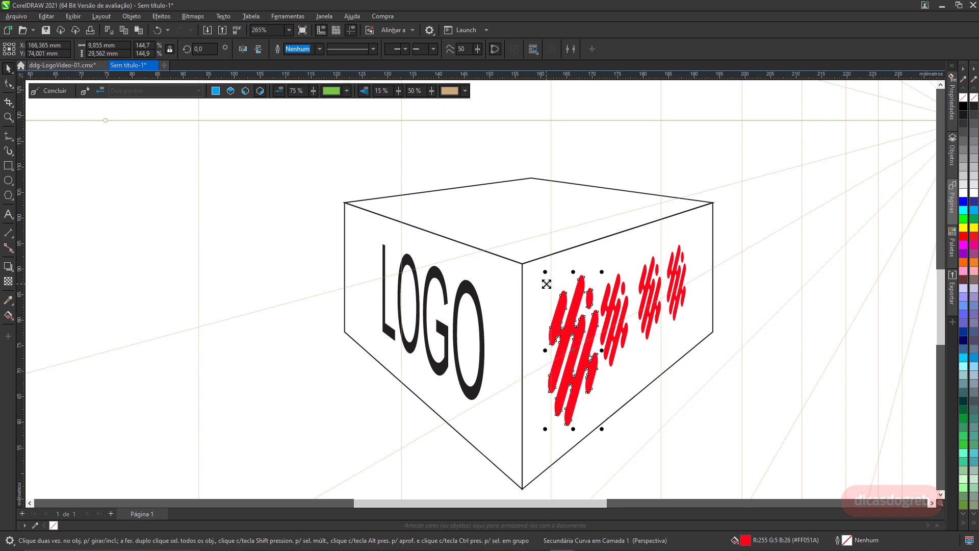
pyautogui.click(619, 318)
# - Move the flat rectangle beside the page to the left perspective plane, place it beside the box's right face, and finish perspective editing
pyautogui.scroll(-5, 479, 330)
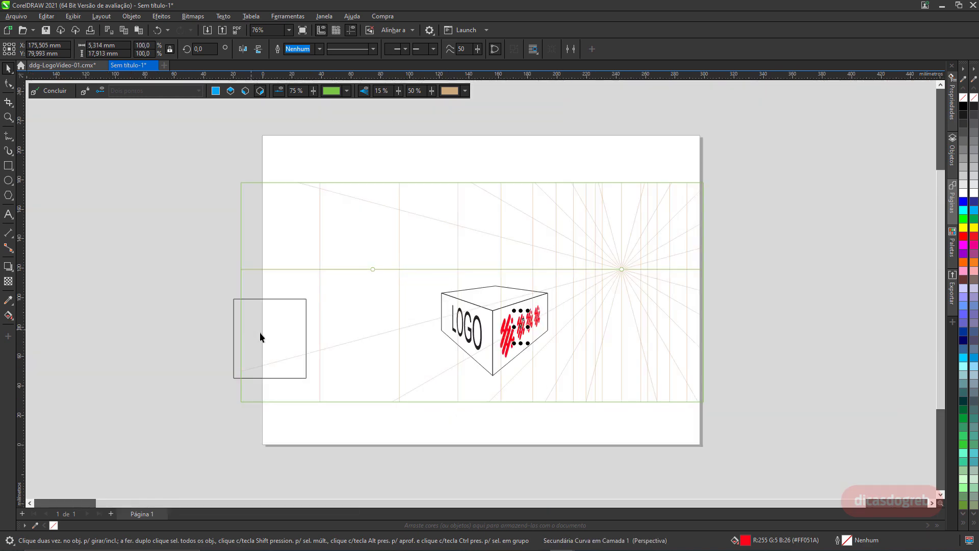
pyautogui.click(283, 337)
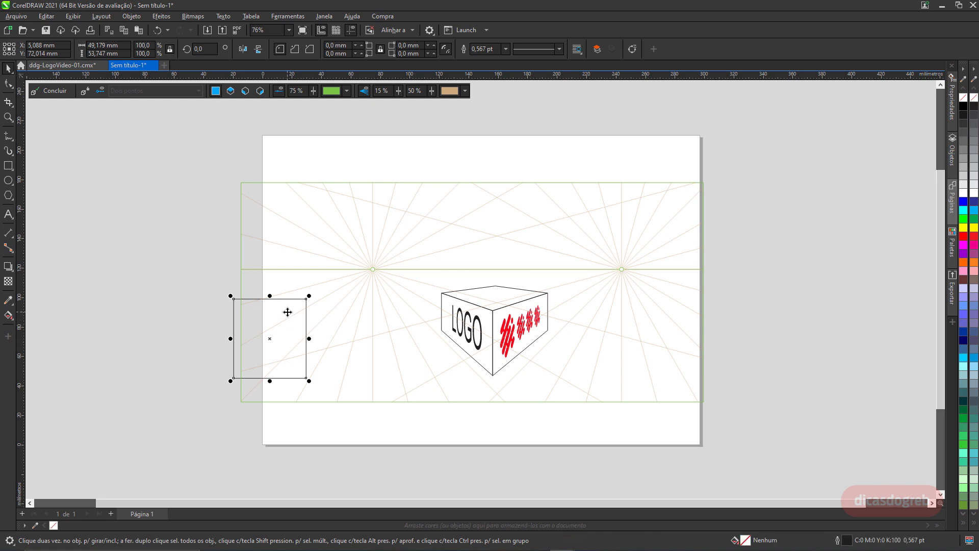
pyautogui.rightClick(287, 312)
pyautogui.moveTo(374, 37)
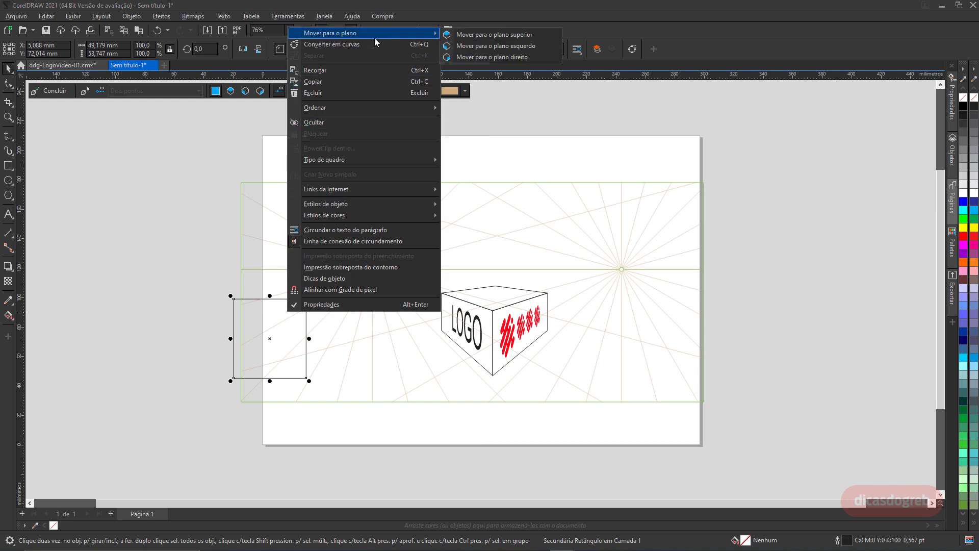
pyautogui.click(474, 45)
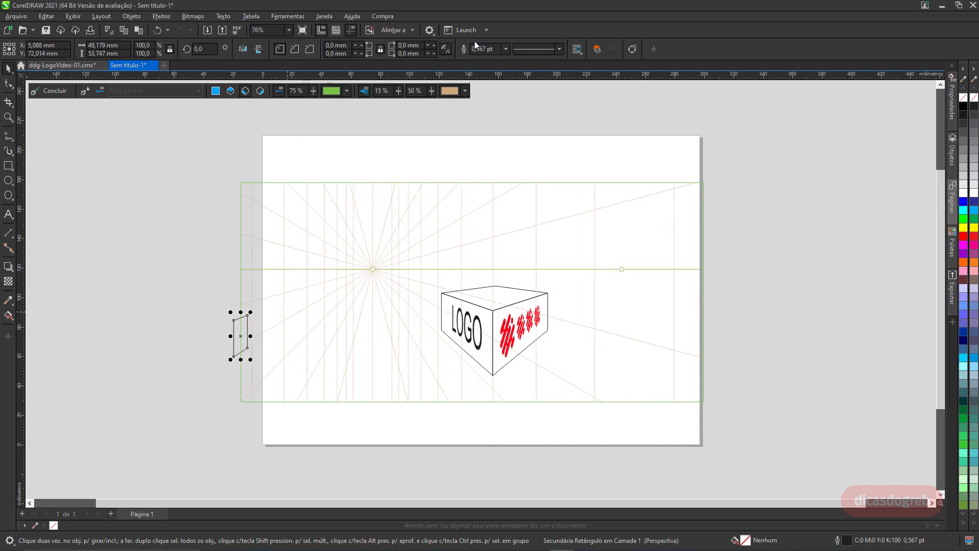
pyautogui.moveTo(249, 323); pyautogui.dragTo(527, 343)
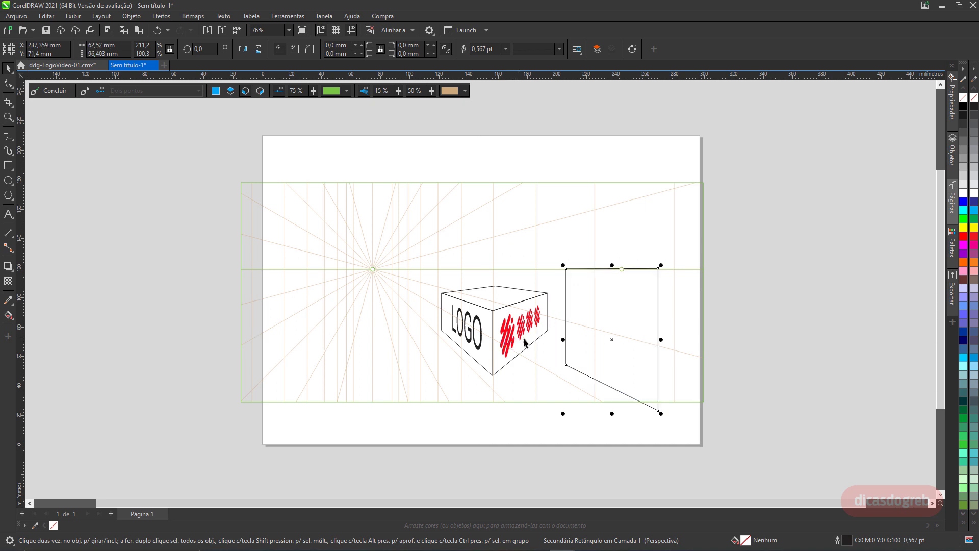
pyautogui.click(128, 120)
pyautogui.click(51, 91)
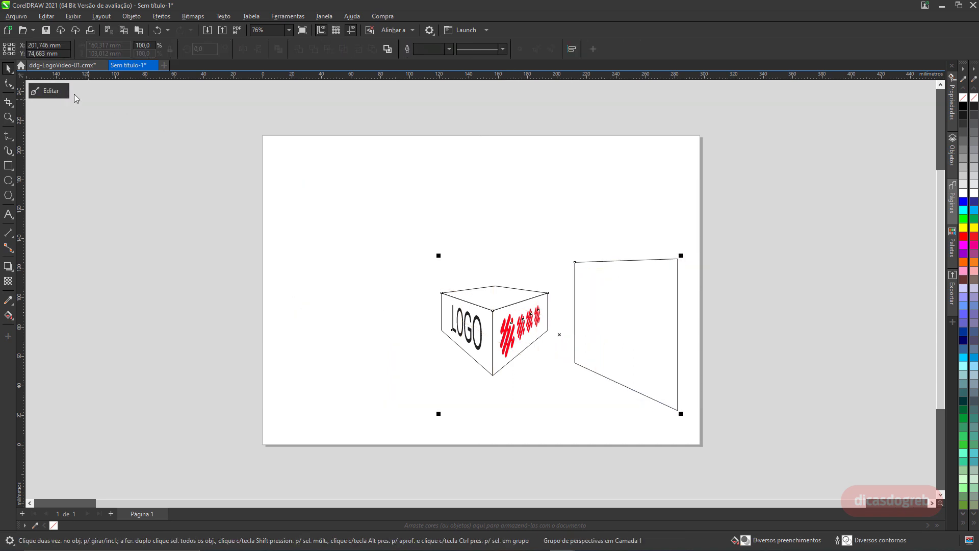
# - Separate the perspective group and ungroup its contents into individual objects
pyautogui.rightClick(511, 323)
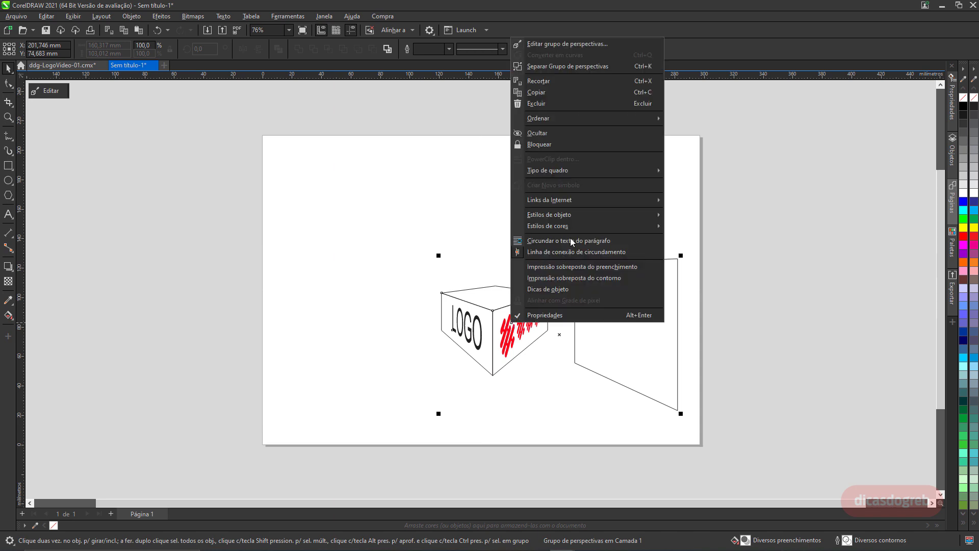
pyautogui.click(601, 68)
pyautogui.click(524, 225)
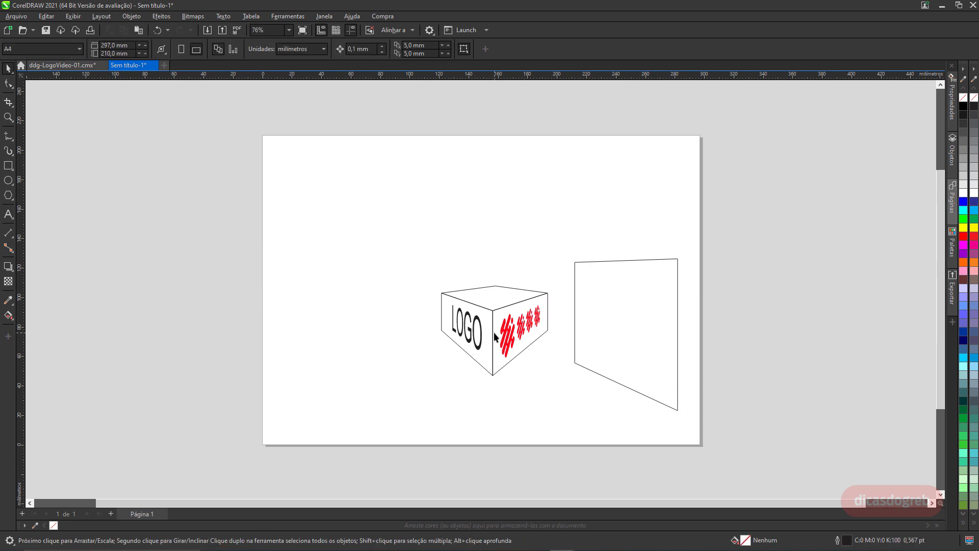
pyautogui.click(501, 334)
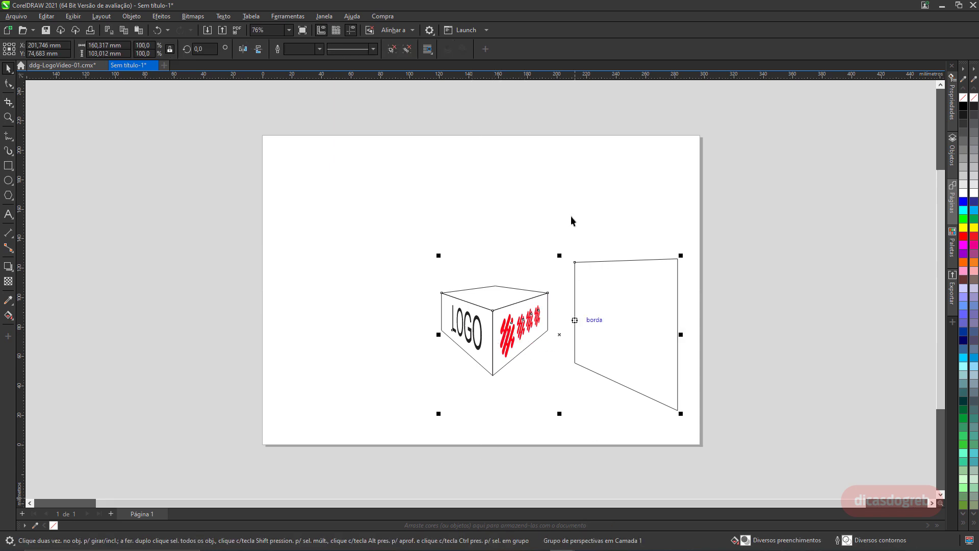
pyautogui.click(392, 50)
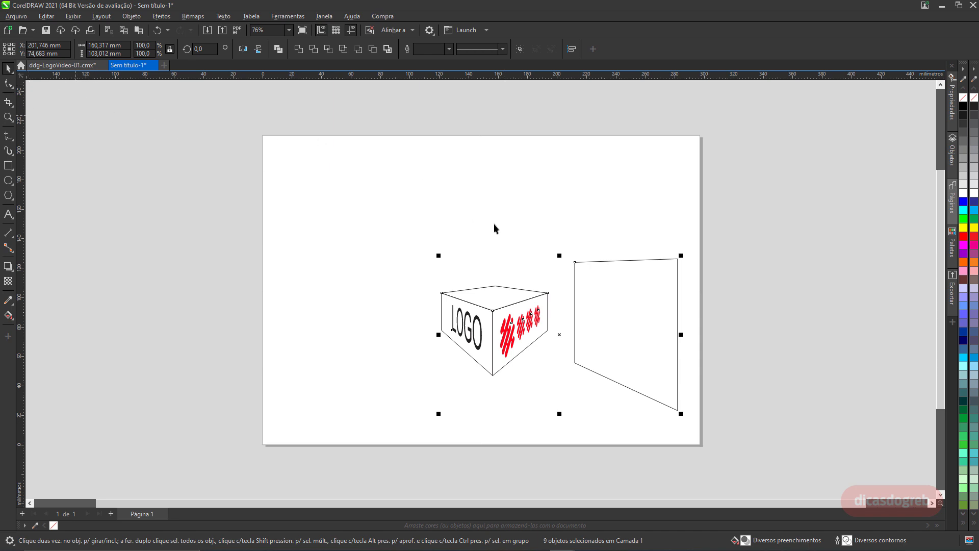
pyautogui.click(495, 224)
# - Pull the two nearest red symbols and the LOGO text off the box faces onto the empty left half of the page
pyautogui.click(501, 305)
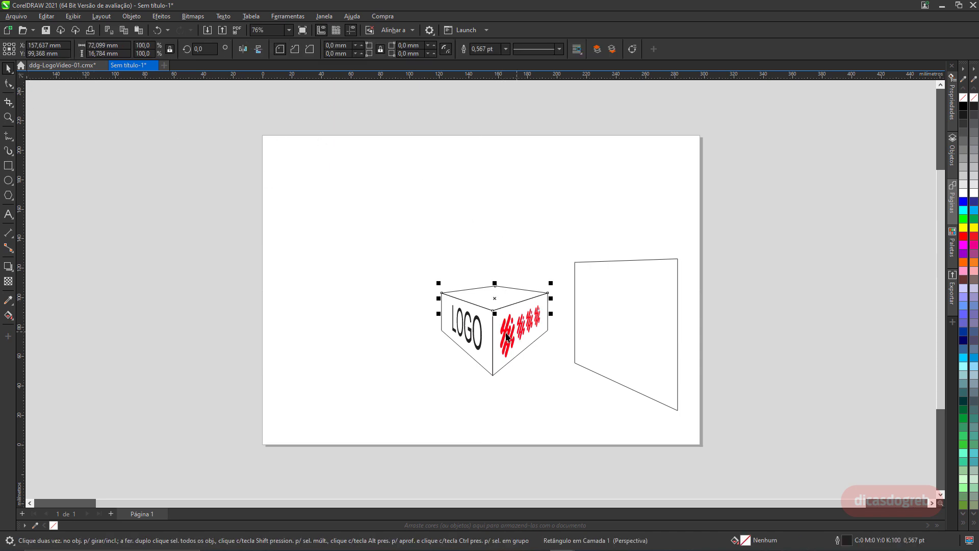
pyautogui.click(505, 337)
pyautogui.moveTo(505, 336); pyautogui.dragTo(338, 263)
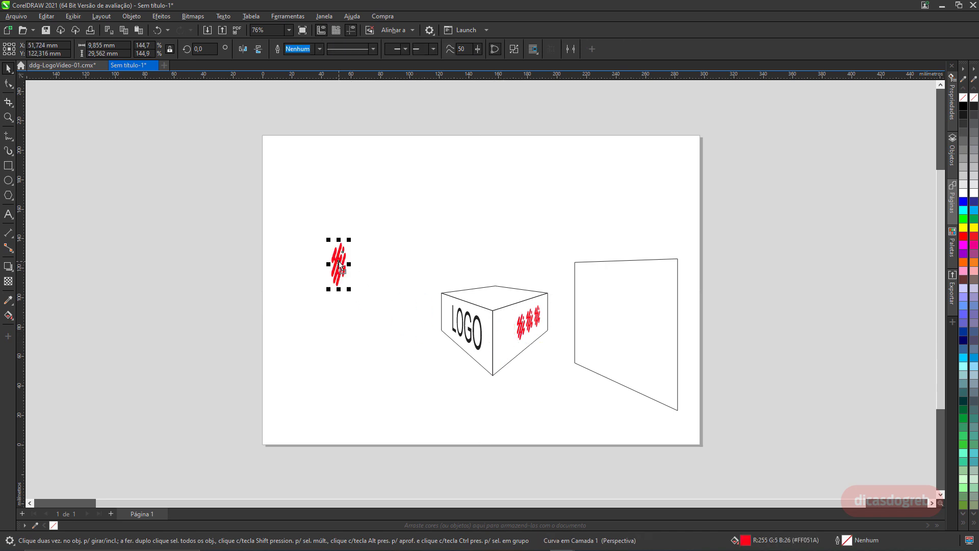
pyautogui.moveTo(521, 328); pyautogui.dragTo(439, 231)
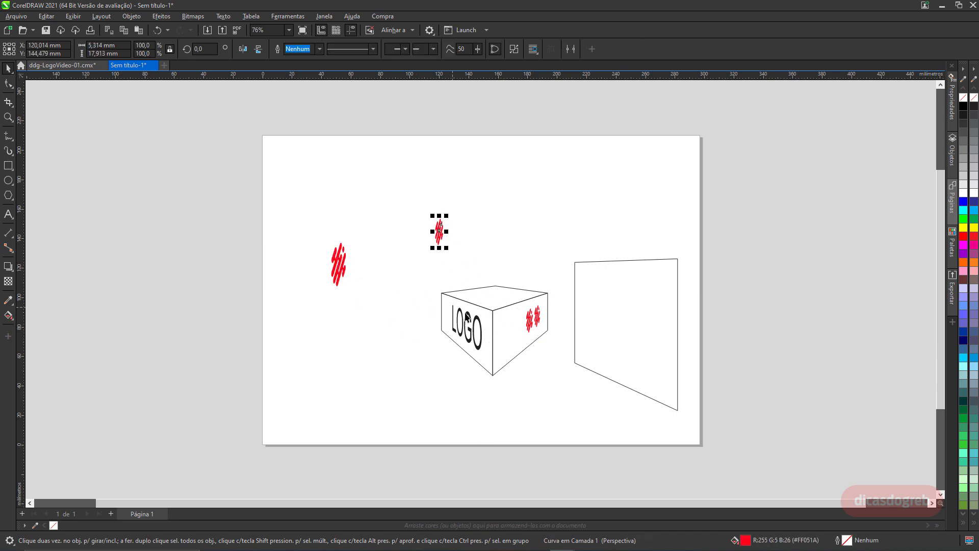
pyautogui.click(469, 315)
pyautogui.moveTo(470, 314); pyautogui.dragTo(375, 351)
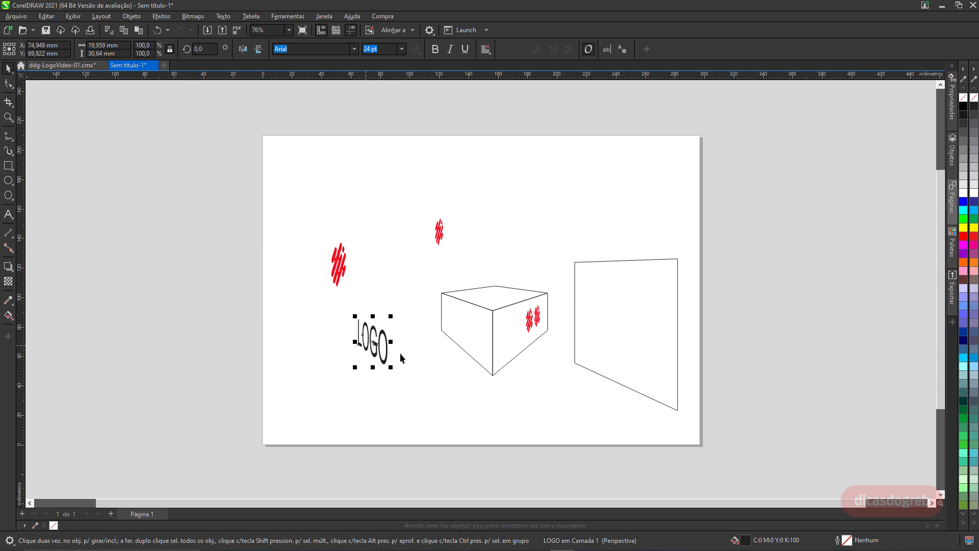
# - Examine the perspective grids of the LOGO text and the two loose red symbols with the Shape tool
pyautogui.press('F10')
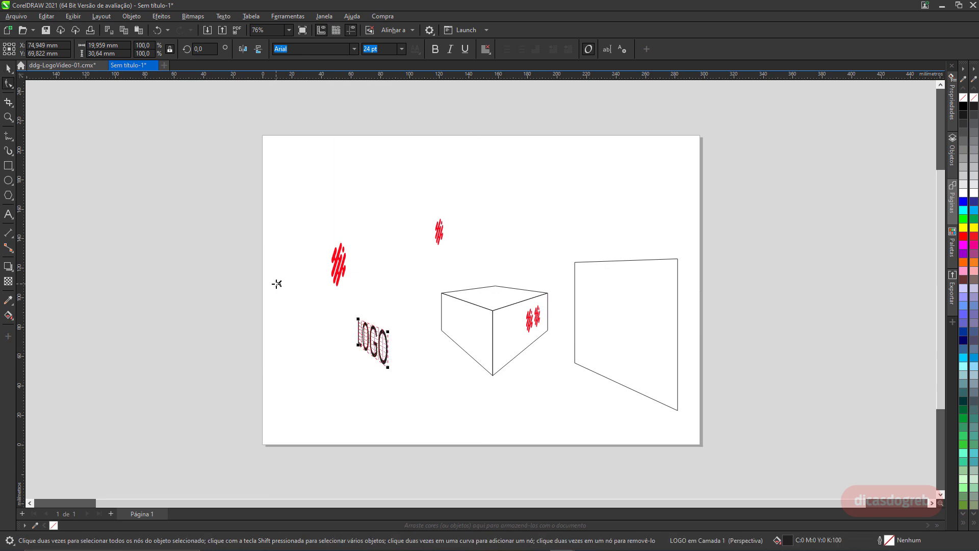
pyautogui.press('space')
pyautogui.press('space')
pyautogui.press('space')
pyautogui.click(340, 267)
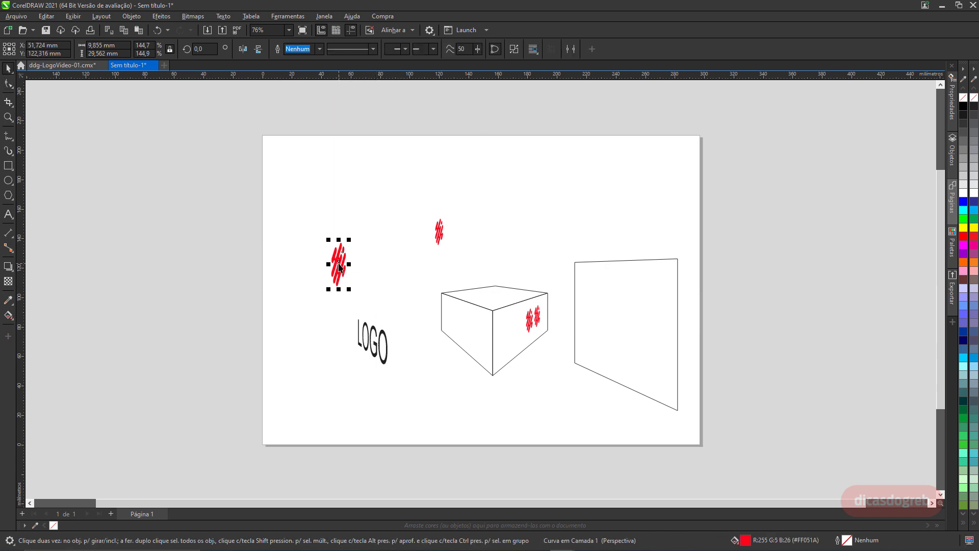
pyautogui.press('space')
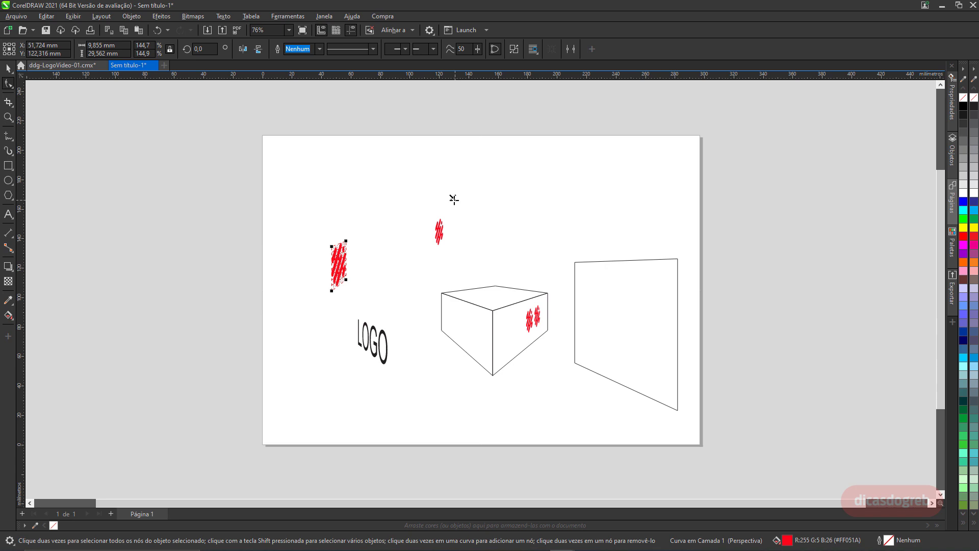
pyautogui.click(449, 206)
pyautogui.click(440, 228)
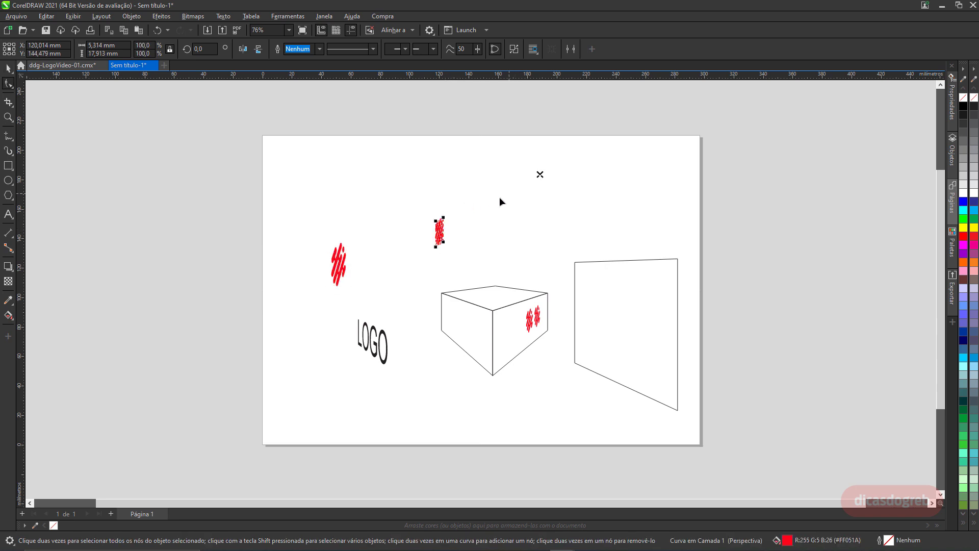
# - Distort the large red symbol by its lower-right perspective node and stretch the right end of the LOGO text taller with the Shape tool
pyautogui.click(340, 276)
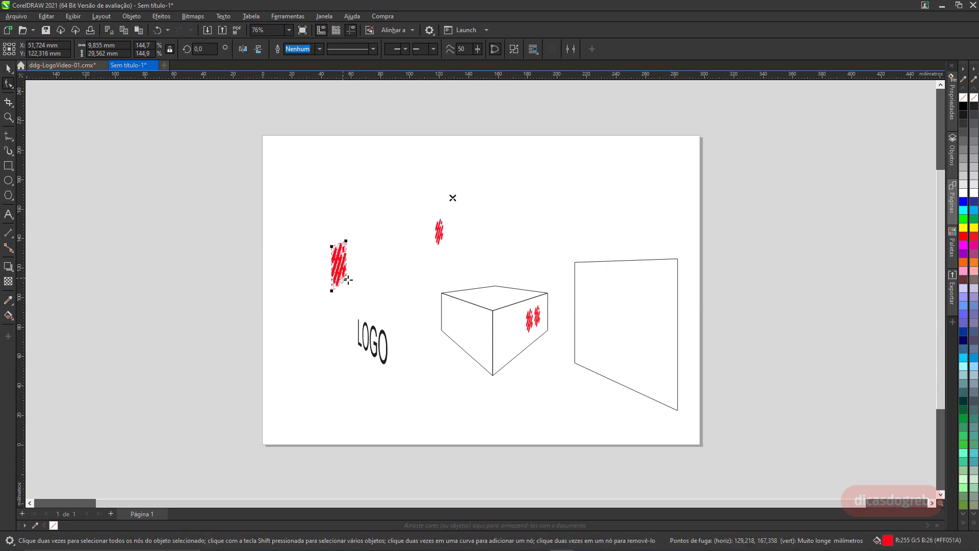
pyautogui.moveTo(346, 280); pyautogui.dragTo(406, 286)
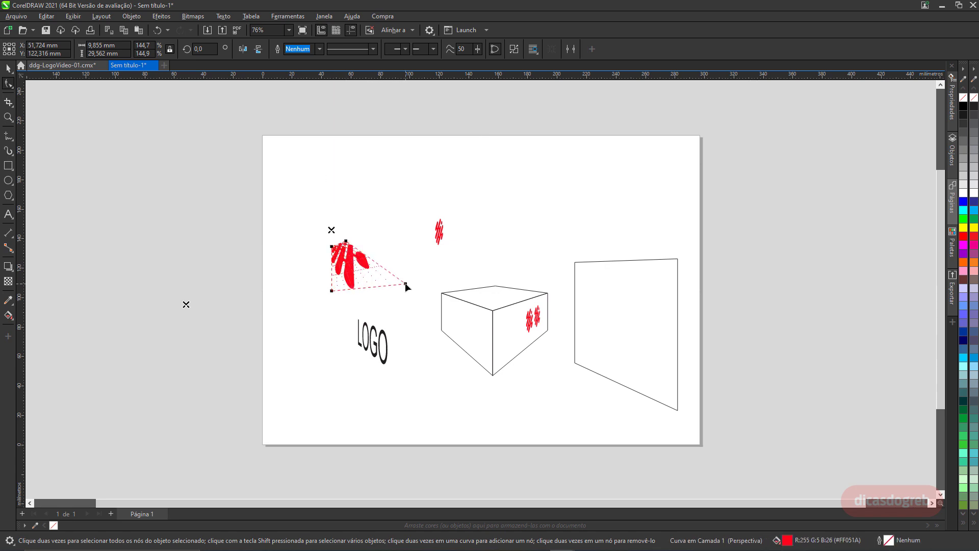
pyautogui.click(371, 332)
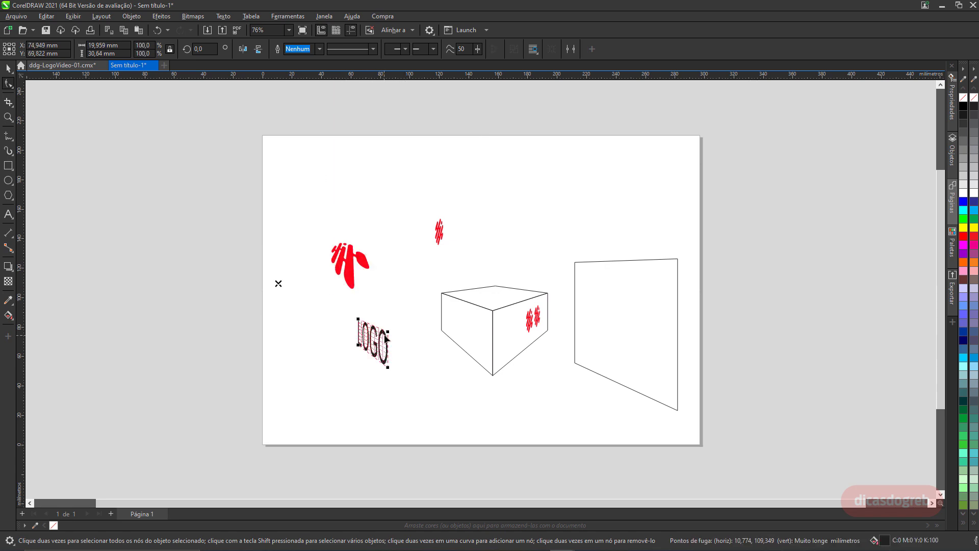
pyautogui.moveTo(388, 331); pyautogui.dragTo(389, 294)
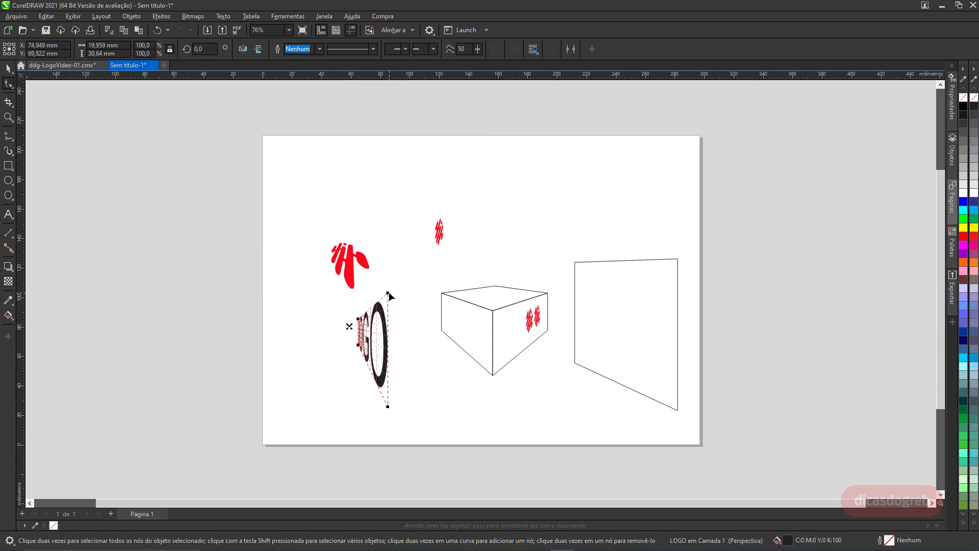
pyautogui.press('space')
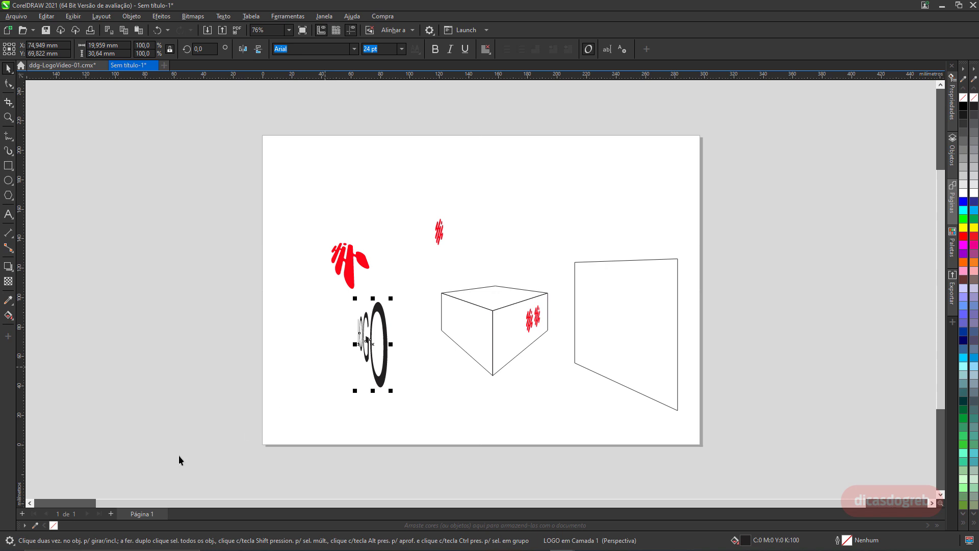
# - Add a second page and draw a two-point perspective field across most of its width
pyautogui.click(112, 513)
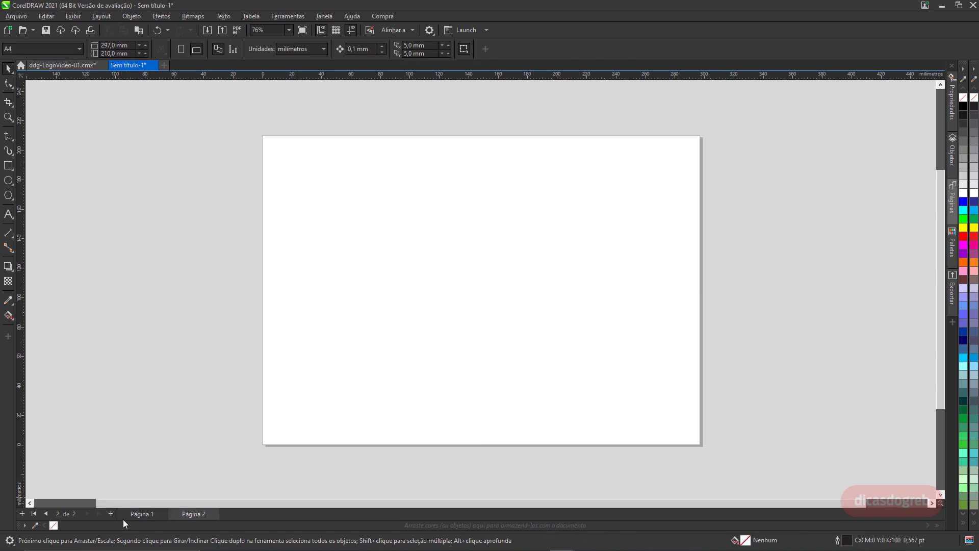
pyautogui.click(130, 16)
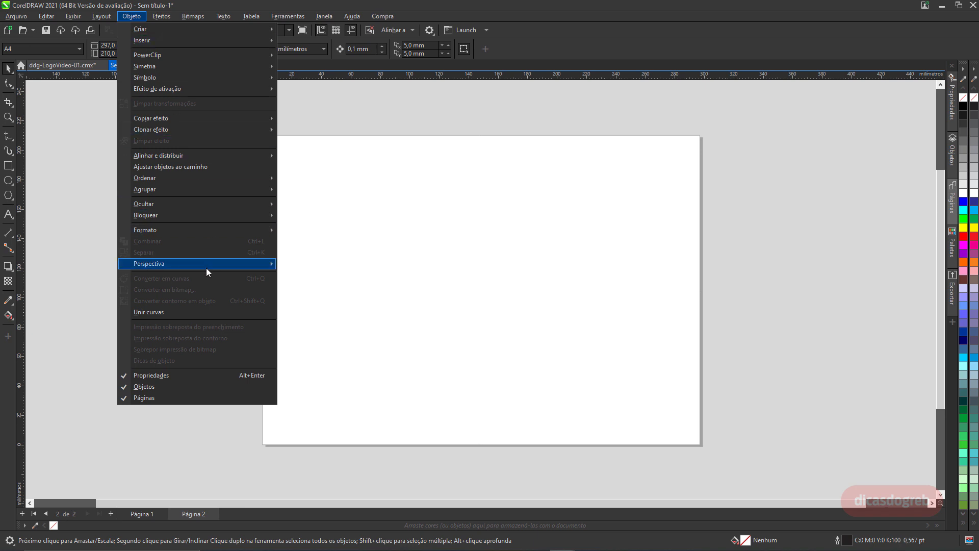
pyautogui.moveTo(206, 268)
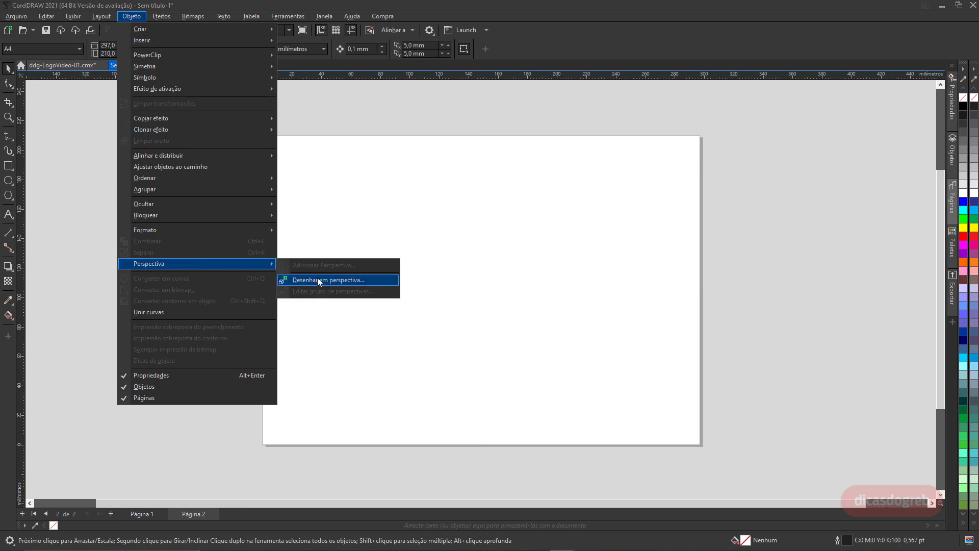
pyautogui.click(317, 279)
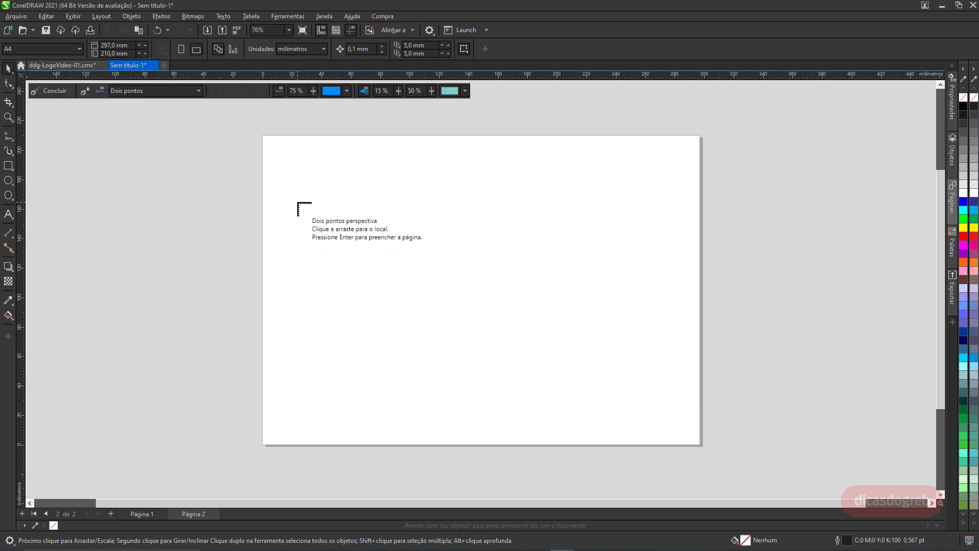
pyautogui.moveTo(297, 202); pyautogui.dragTo(674, 351)
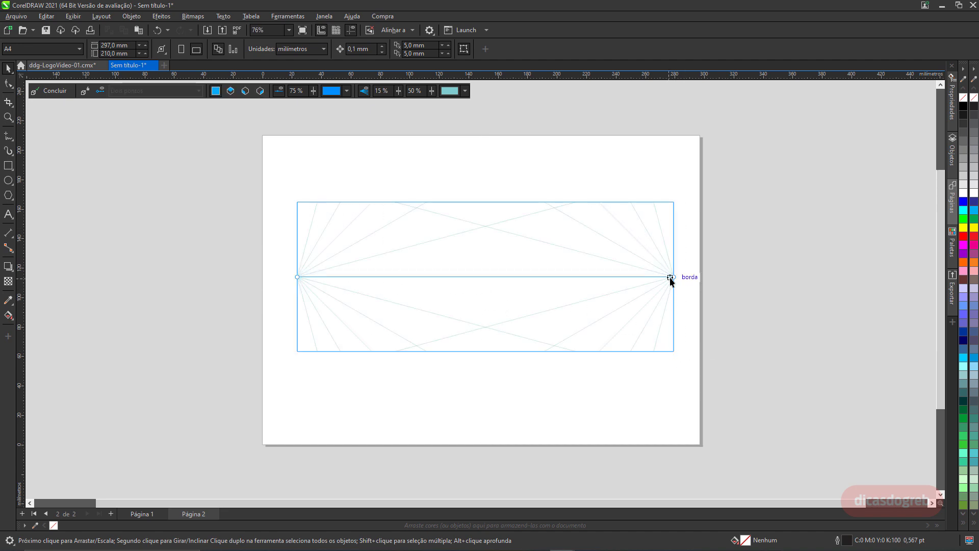
# - Move both vanishing points inward at slightly different heights to tilt the horizon, and extend the perspective field down near the page's lower edge
pyautogui.moveTo(669, 279); pyautogui.dragTo(544, 281)
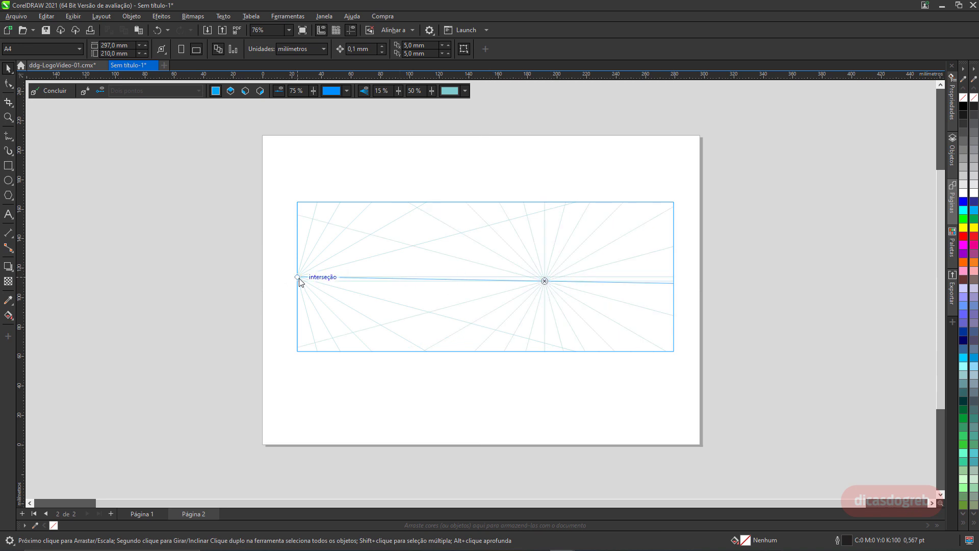
pyautogui.moveTo(299, 278)
pyautogui.mouseDown()
pyautogui.moveTo(385, 289)
pyautogui.moveTo(393, 274)
pyautogui.mouseUp()
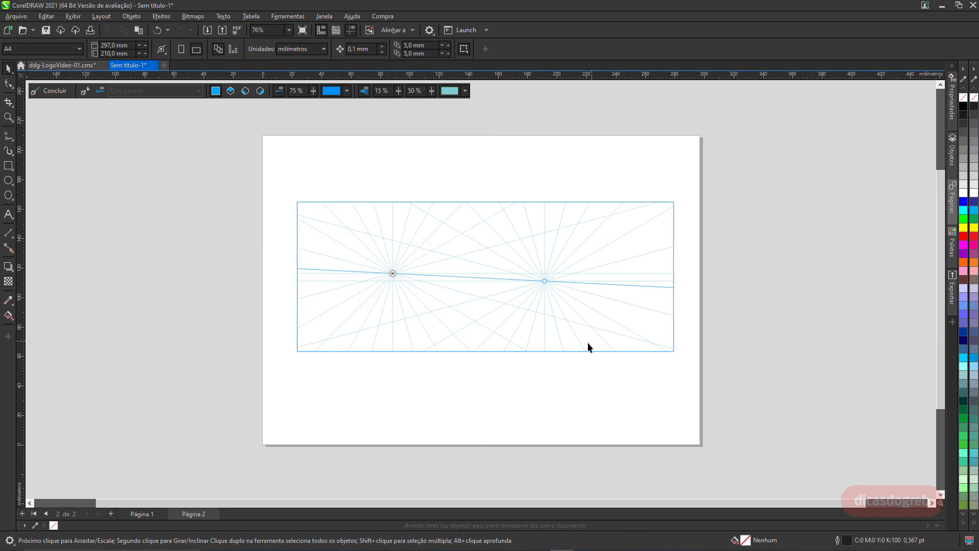
pyautogui.click(536, 351)
pyautogui.moveTo(488, 353); pyautogui.dragTo(498, 429)
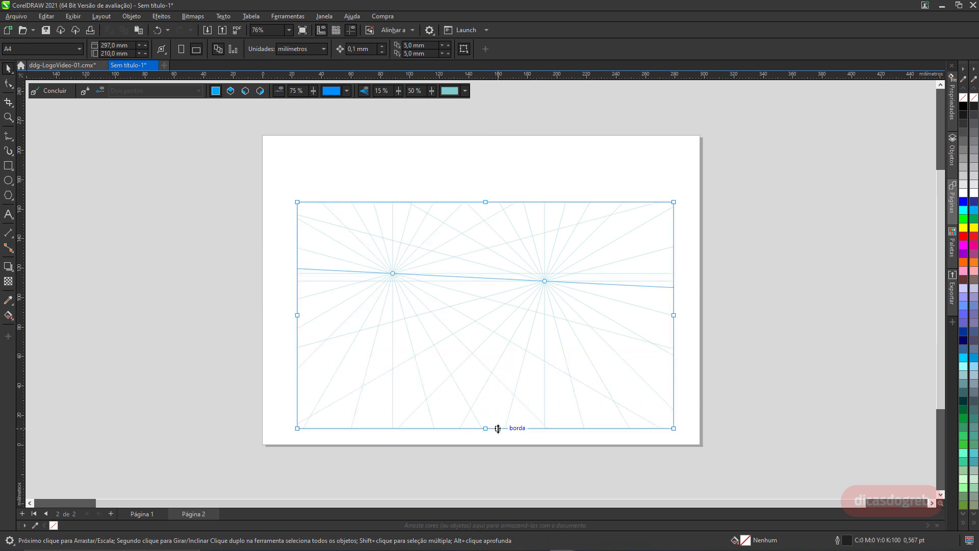
# - Draw a flat rectangle about 29 mm wide and 42 mm high just below the horizon between the vanishing points
pyautogui.click(12, 167)
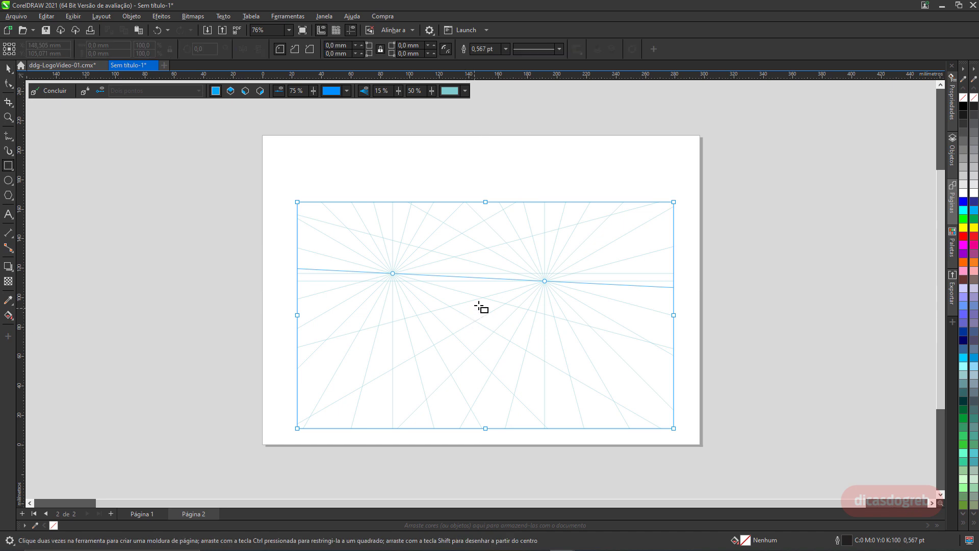
pyautogui.moveTo(479, 304); pyautogui.dragTo(498, 317)
pyautogui.press('space')
pyautogui.press('z')
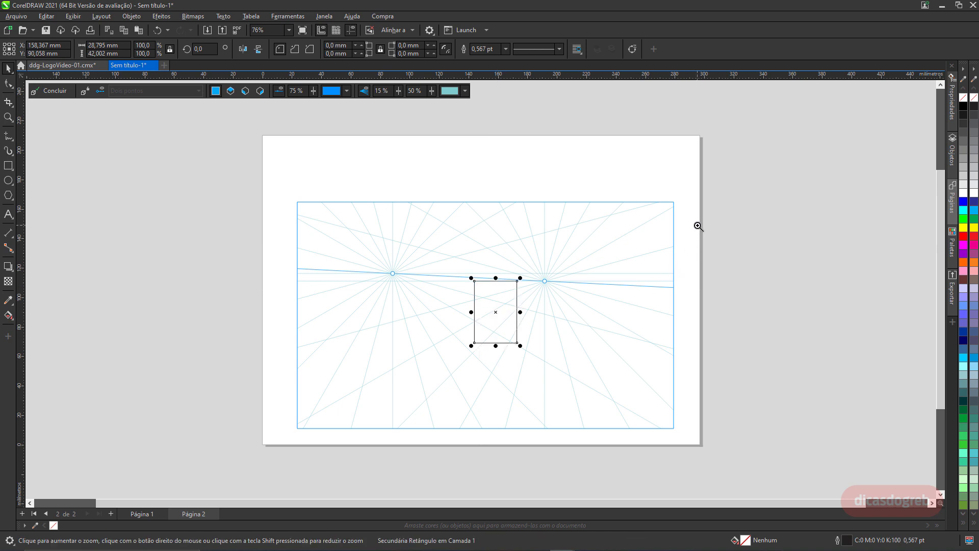
pyautogui.moveTo(697, 225); pyautogui.dragTo(252, 452)
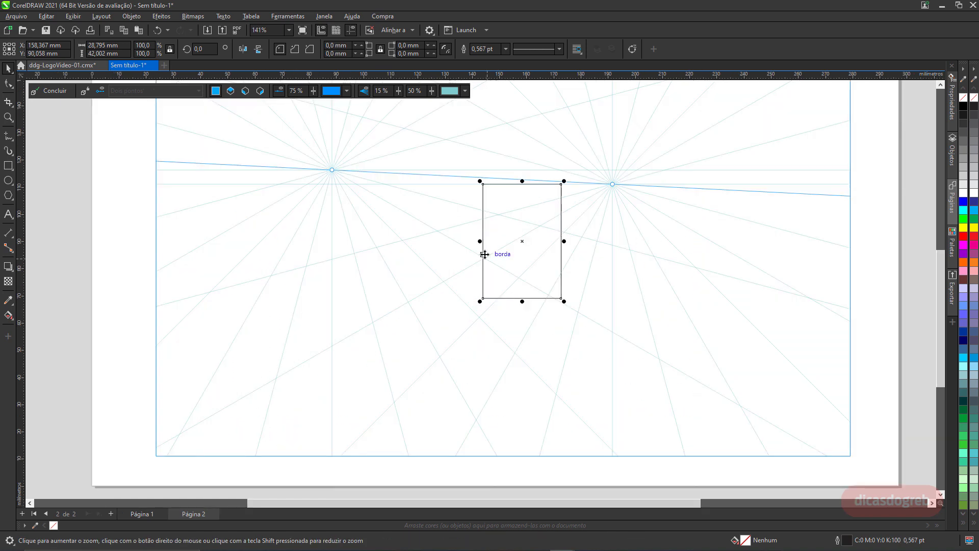
# - Draw a left-plane perspective wall about 22 mm wide and 44 mm high from the flat rectangle's left edge
pyautogui.click(245, 91)
pyautogui.press('F6')
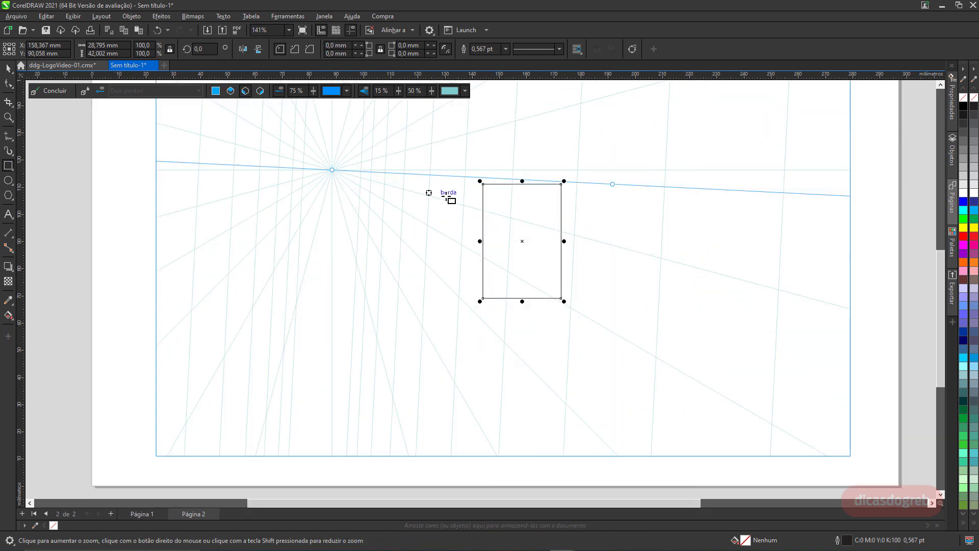
pyautogui.moveTo(483, 184); pyautogui.dragTo(423, 247)
# - Copy the flat rectangle to the far end of the perspective wall and resize it to about 20 × 25 mm, matching the wall's end edge
pyautogui.moveTo(426, 179); pyautogui.dragTo(350, 291)
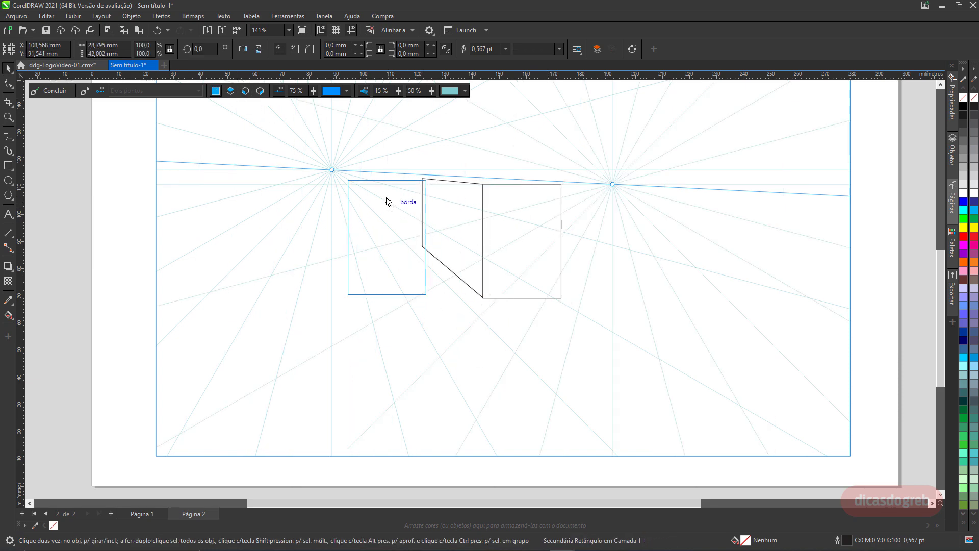
pyautogui.moveTo(323, 144); pyautogui.dragTo(476, 229)
pyautogui.hotkey('shift', 'F2')
pyautogui.moveTo(481, 488); pyautogui.dragTo(481, 328)
pyautogui.moveTo(343, 209); pyautogui.dragTo(439, 202)
pyautogui.scroll(-3, 440, 207)
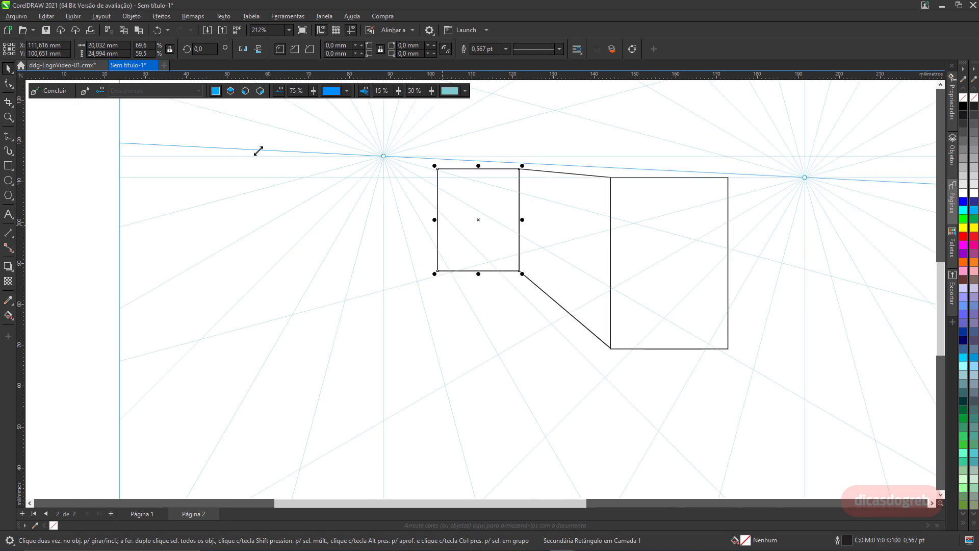
# - Draw a left-plane wall about 11 mm wide and 28 mm high from the smaller rectangle's left edge toward the left vanishing point, aligning its corners
pyautogui.click(8, 166)
pyautogui.moveTo(437, 274); pyautogui.dragTo(392, 159)
pyautogui.scroll(4, 358, 188)
pyautogui.scroll(2, 942, 90)
pyautogui.click(592, 201)
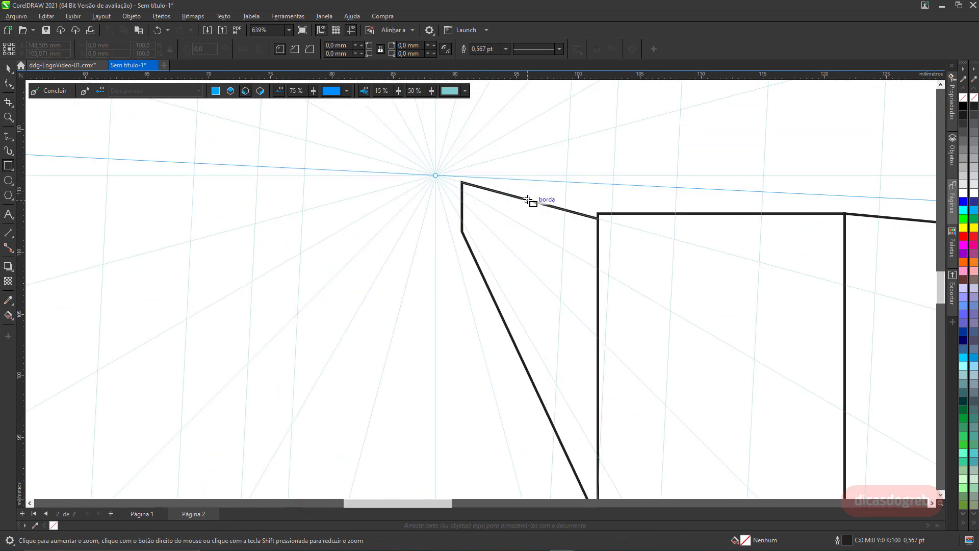
pyautogui.click(459, 183)
pyautogui.click(124, 147)
pyautogui.click(461, 184)
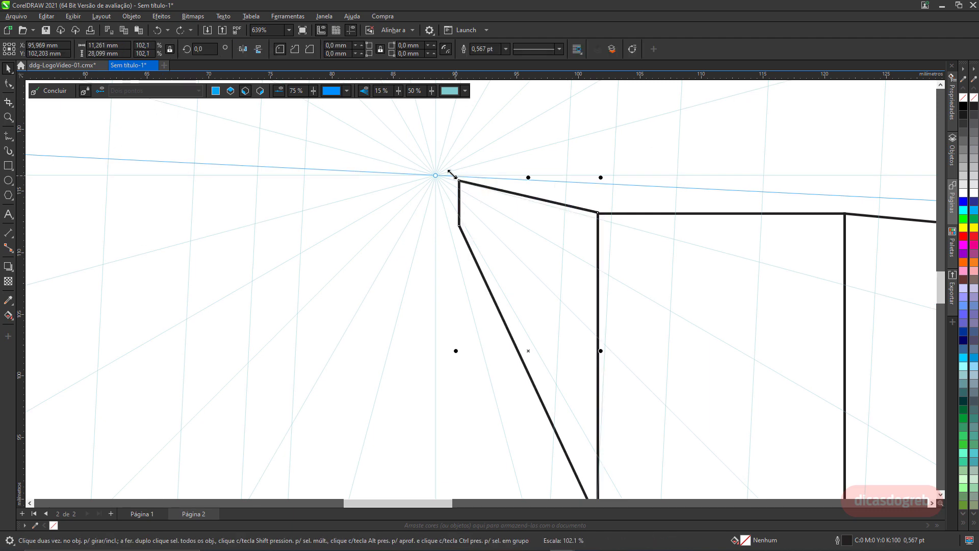
pyautogui.scroll(-3, 635, 312)
pyautogui.scroll(-3, 678, 402)
pyautogui.scroll(1, 816, 262)
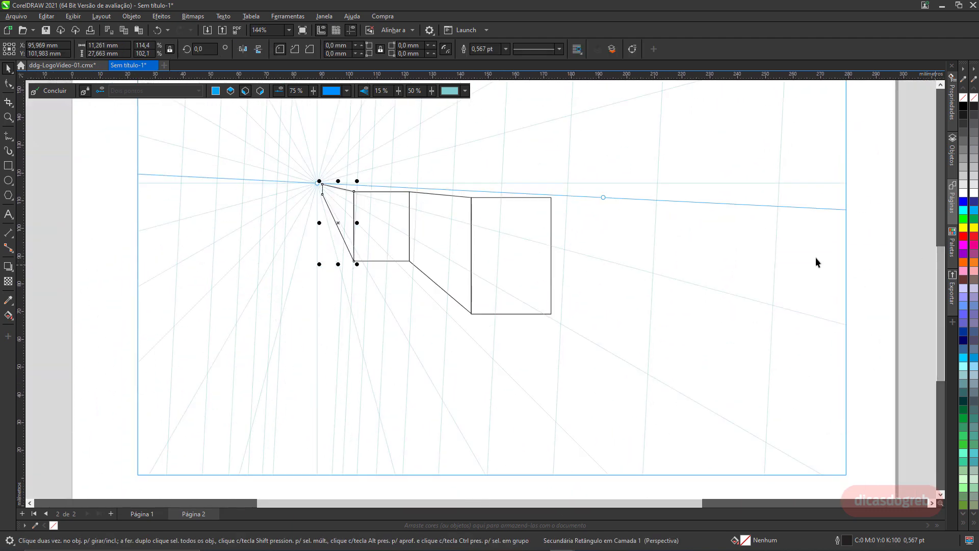
# - Draw a right-plane wall about 14 mm wide and 42 mm high from the large flat rectangle's right edge toward the right vanishing point
pyautogui.press('F6')
pyautogui.moveTo(552, 197); pyautogui.dragTo(590, 229)
pyautogui.press('z')
pyautogui.click(632, 201)
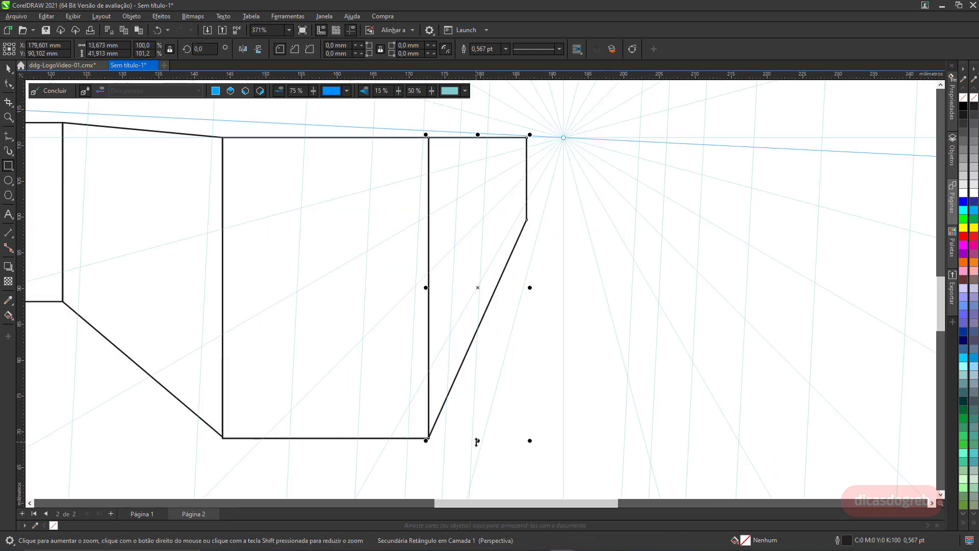
# - Draw a flat rectangle at the far end of the right-plane wall and fit it to that edge, about 14 × 11 mm
pyautogui.moveTo(525, 137); pyautogui.dragTo(615, 214)
pyautogui.press('space')
pyautogui.scroll(3, 627, 143)
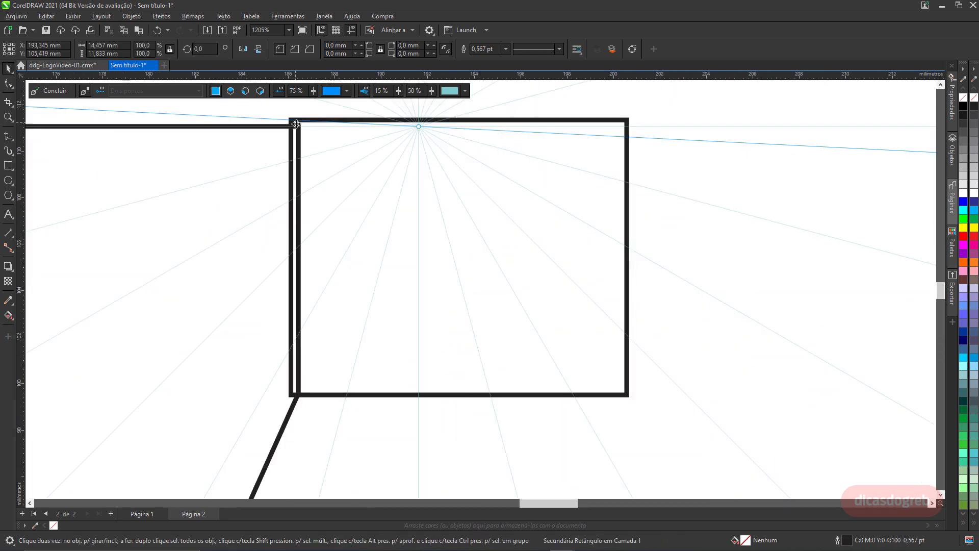
pyautogui.moveTo(465, 401); pyautogui.dragTo(468, 396)
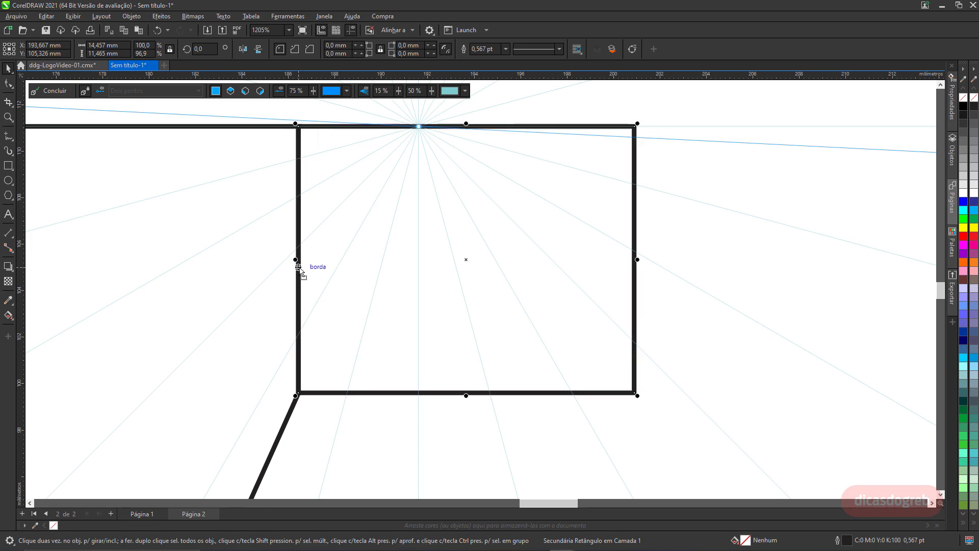
# - Draw a left-plane wall about 76 mm wide and 62 mm high from the rightmost flat rectangle to the perspective field's right border
pyautogui.scroll(-5, 297, 267)
pyautogui.scroll(-1, 342, 280)
pyautogui.press('F6')
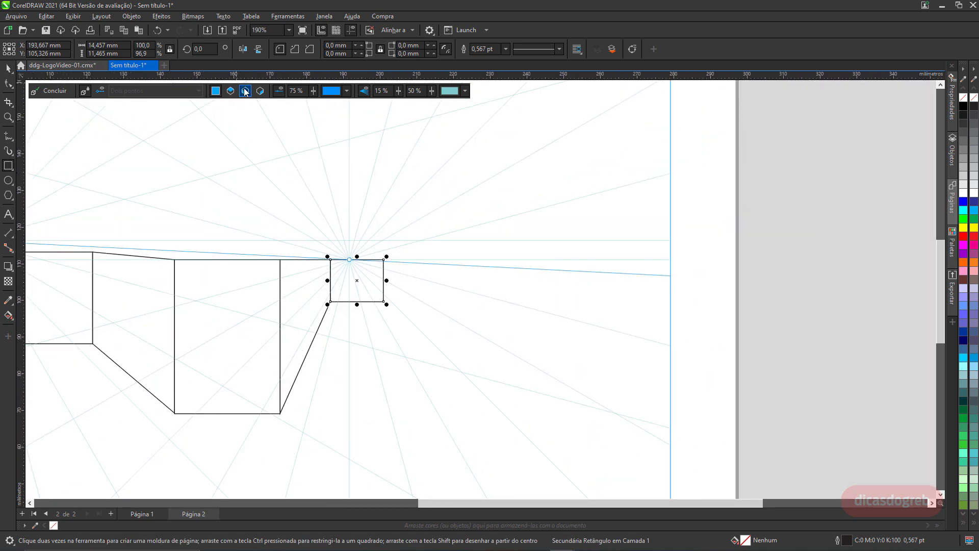
pyautogui.moveTo(383, 260); pyautogui.dragTo(664, 487)
pyautogui.scroll(-2, 664, 487)
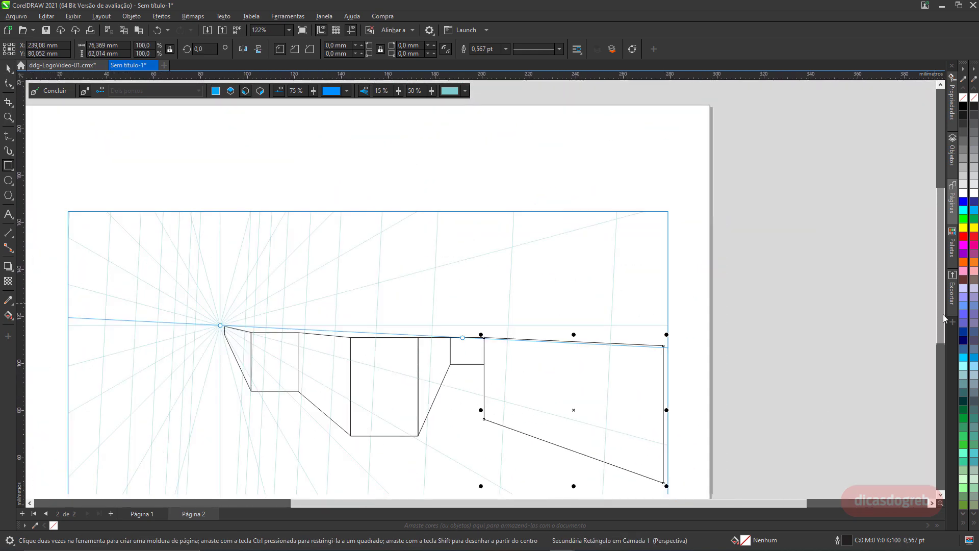
pyautogui.scroll(-2, 586, 289)
pyautogui.press('space')
pyautogui.click(513, 336)
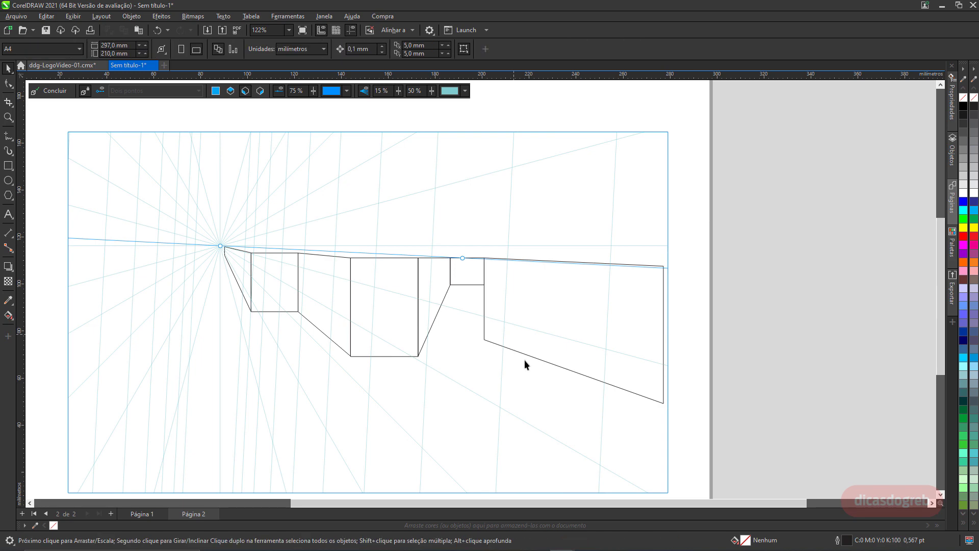
# - Finish editing the perspective group to view the drawing without its grid, and reopen it for editing
pyautogui.click(51, 91)
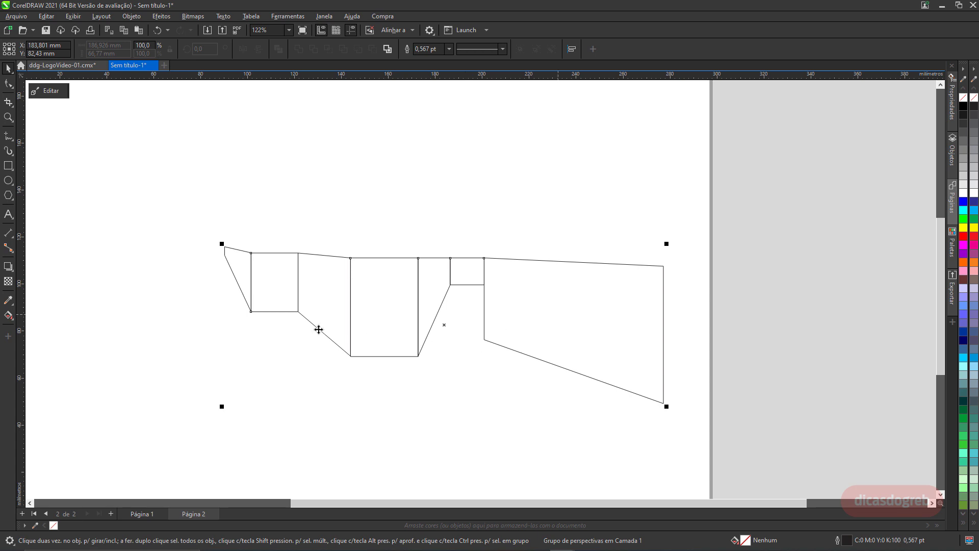
pyautogui.click(49, 91)
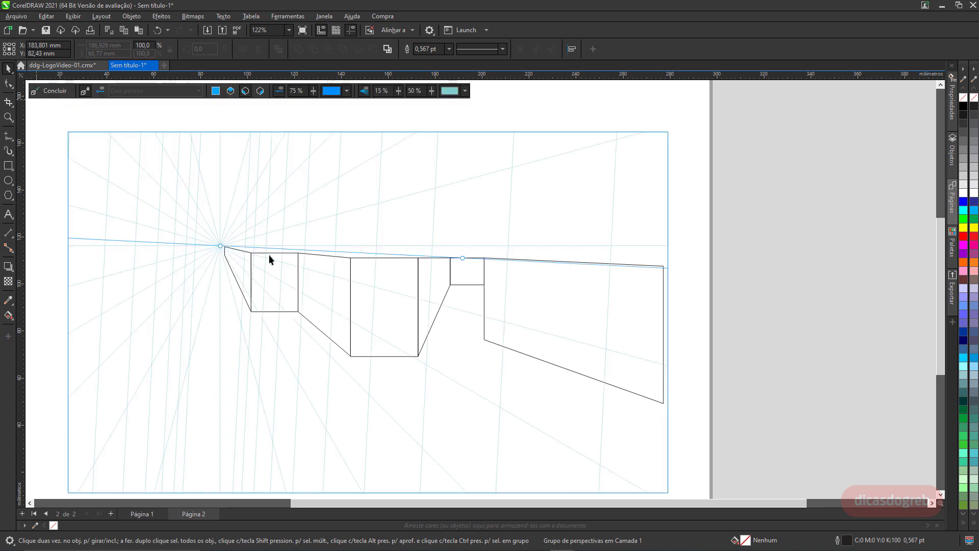
# - Import the blue motorcycle image 326710 and place it in the left perspective plane near the large flat rectangle
pyautogui.moveTo(235, 227); pyautogui.dragTo(403, 380)
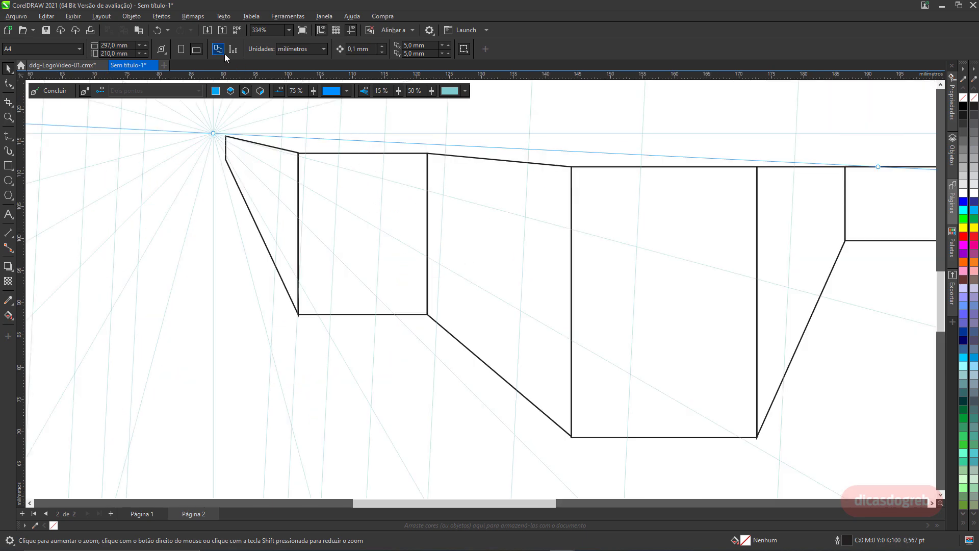
pyautogui.click(207, 31)
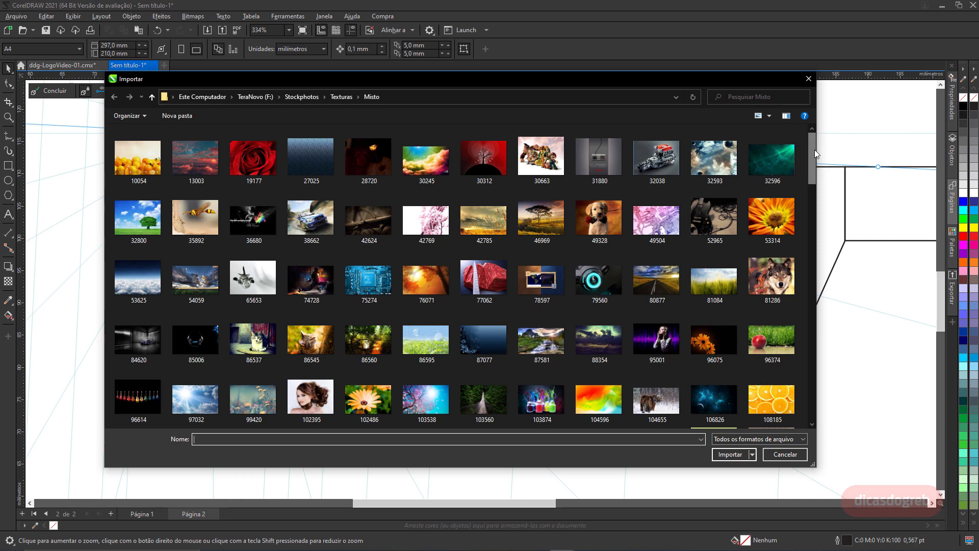
pyautogui.moveTo(810, 151); pyautogui.dragTo(807, 232)
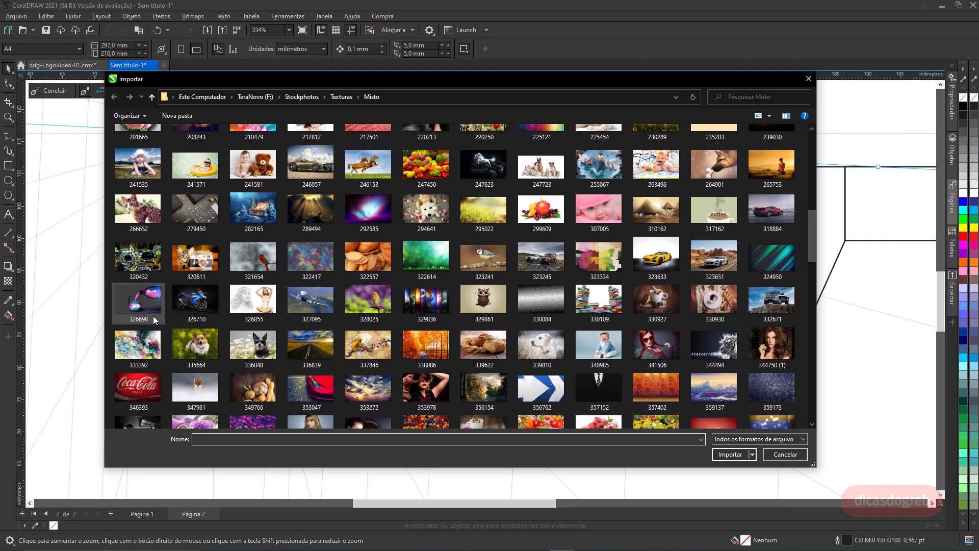
pyautogui.click(199, 306)
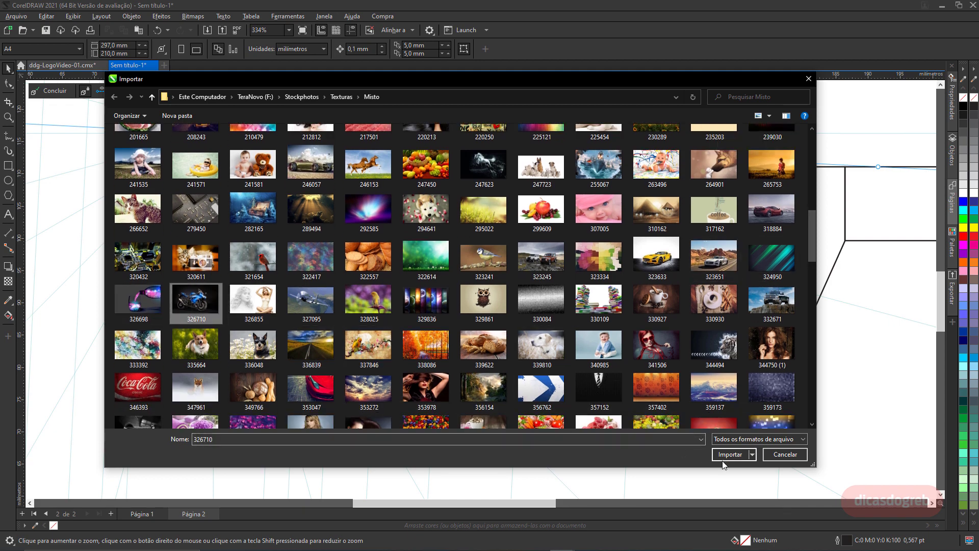
pyautogui.click(735, 452)
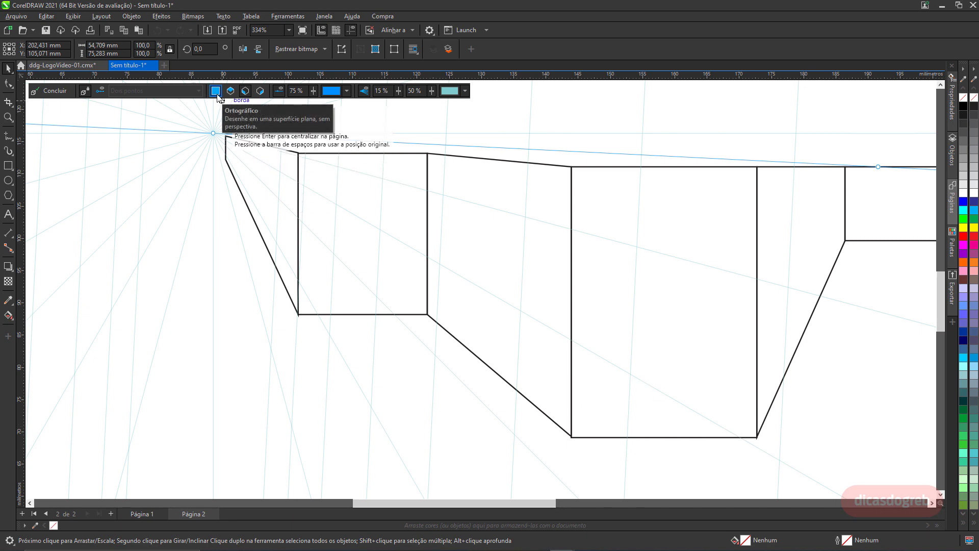
pyautogui.moveTo(443, 195); pyautogui.dragTo(571, 349)
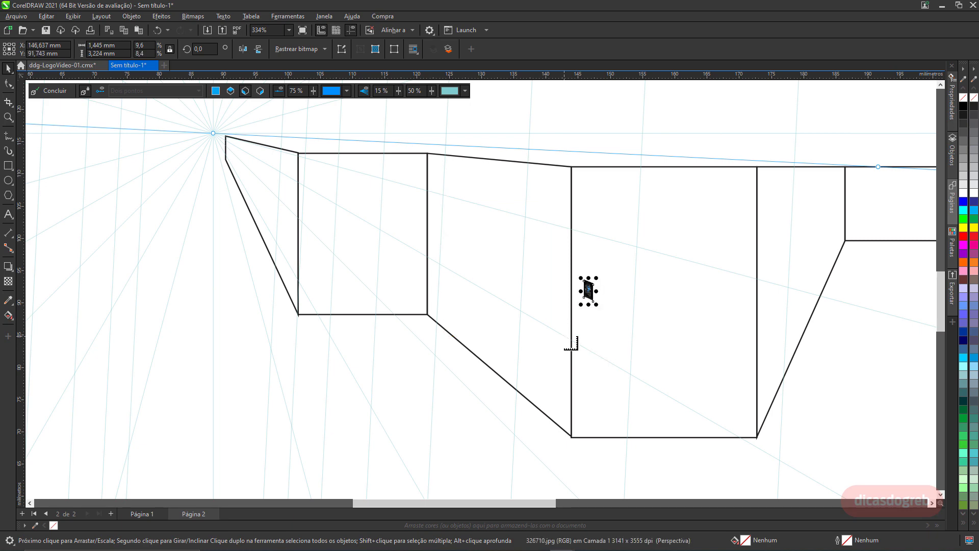
# - Move the motorcycle image onto the wall between the two flat rectangles and enlarge it to about 10 mm wide and 32 mm high
pyautogui.moveTo(584, 306); pyautogui.dragTo(442, 409)
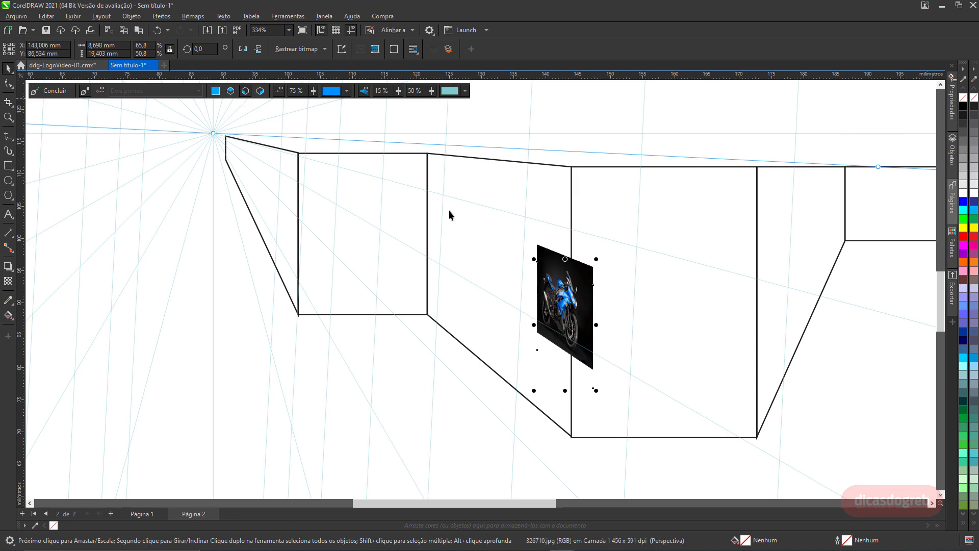
pyautogui.moveTo(559, 292); pyautogui.dragTo(466, 224)
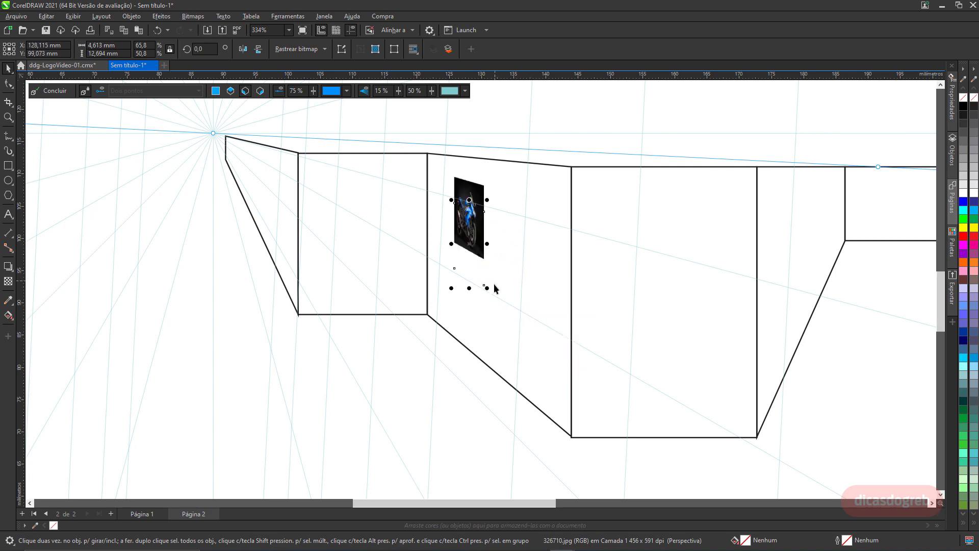
pyautogui.moveTo(487, 288); pyautogui.dragTo(543, 384)
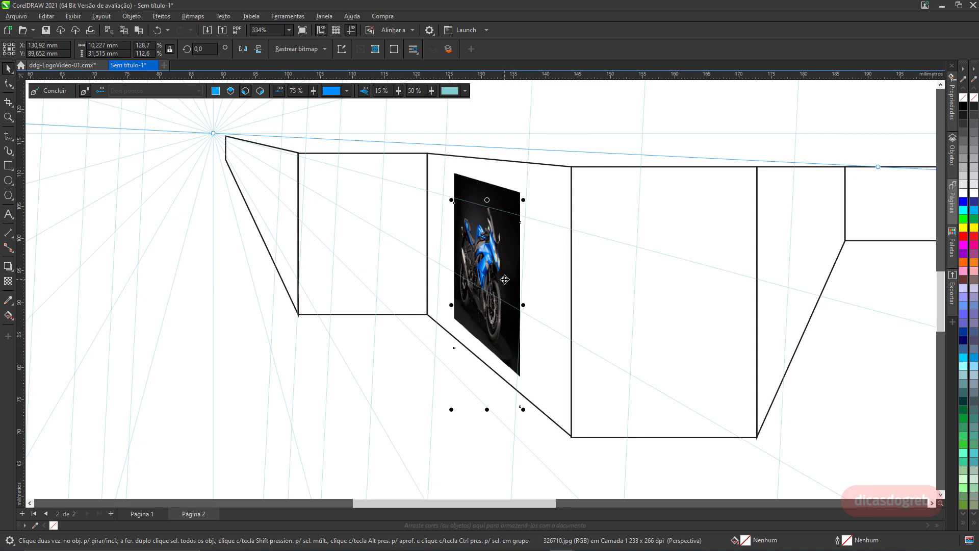
# - Move the motorcycle image forward along the left plane and stretch the wall behind it to about 94 mm wide
pyautogui.scroll(-4, 505, 279)
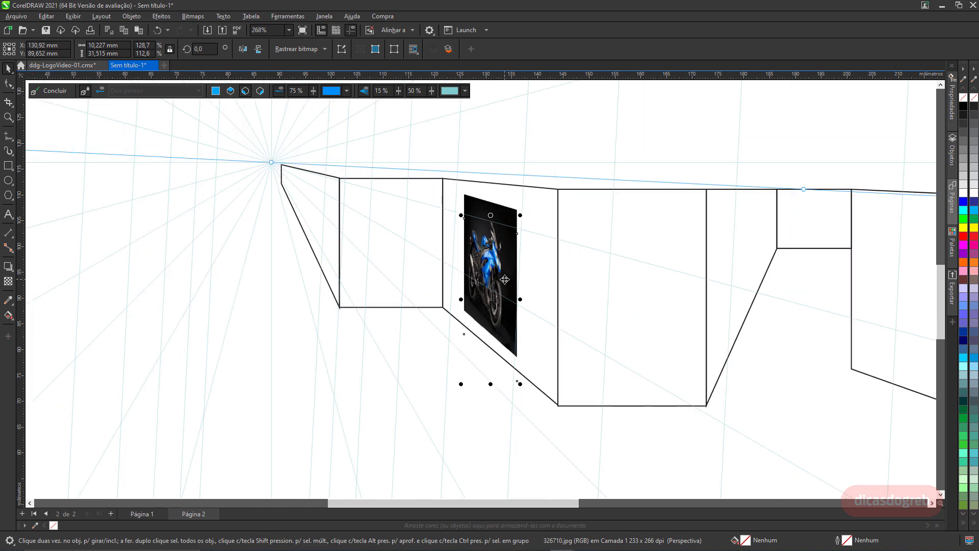
pyautogui.scroll(-1, 505, 279)
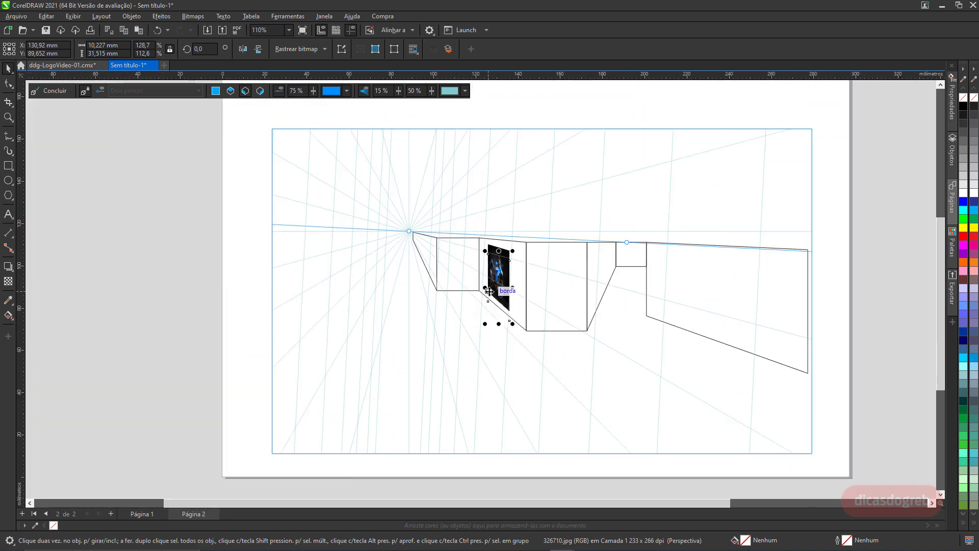
pyautogui.moveTo(496, 287); pyautogui.dragTo(603, 345)
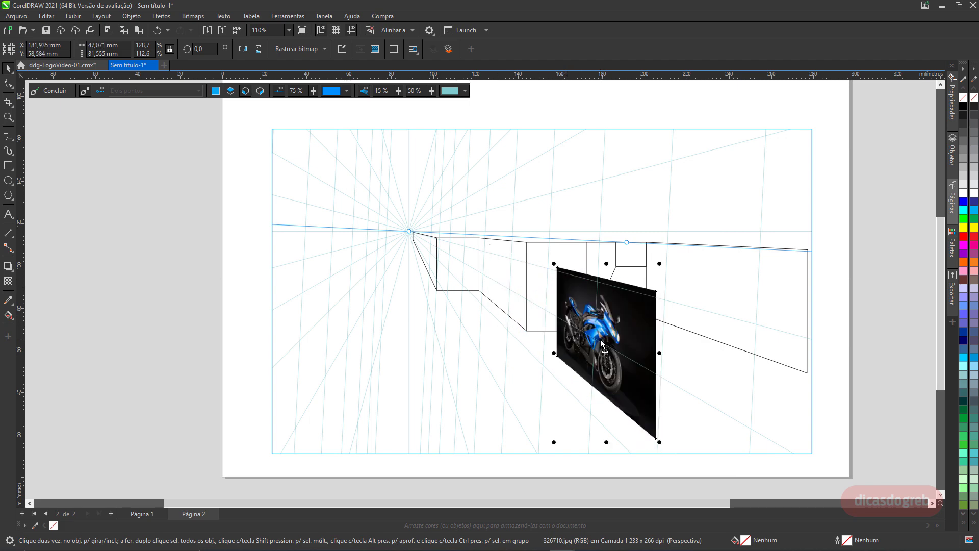
pyautogui.click(525, 264)
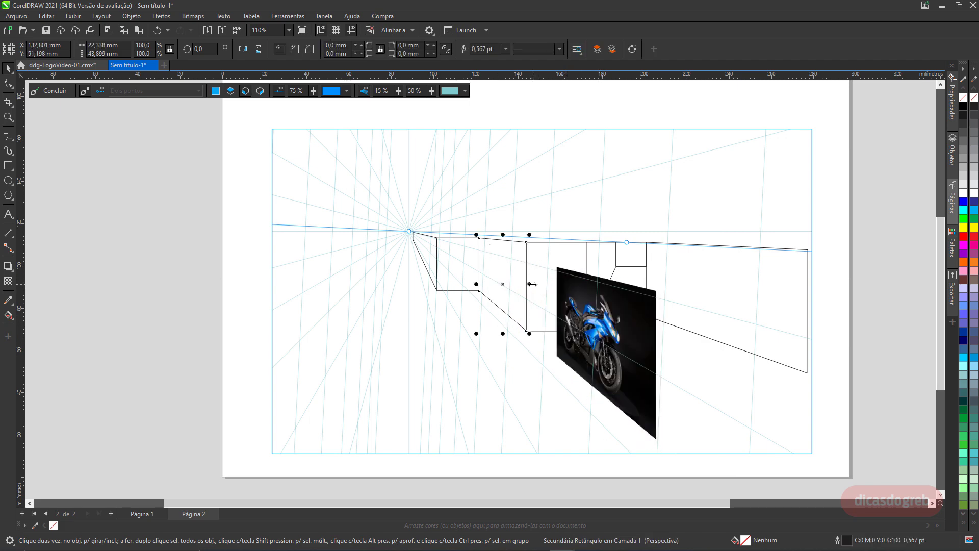
pyautogui.moveTo(531, 284); pyautogui.dragTo(677, 386)
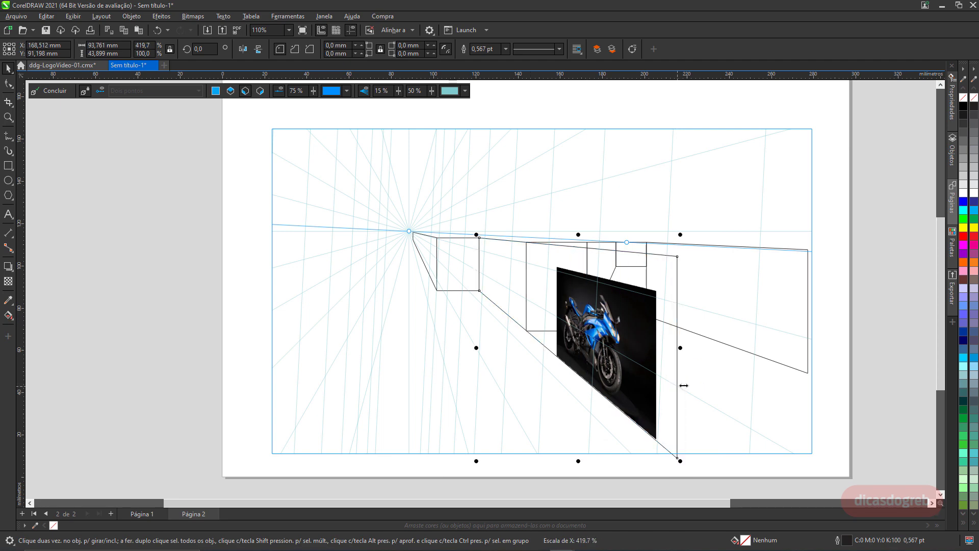
# - Delete the large flat rectangle, the right-plane wall, the small flat rectangle beside it and the far-right wall
pyautogui.click(587, 244)
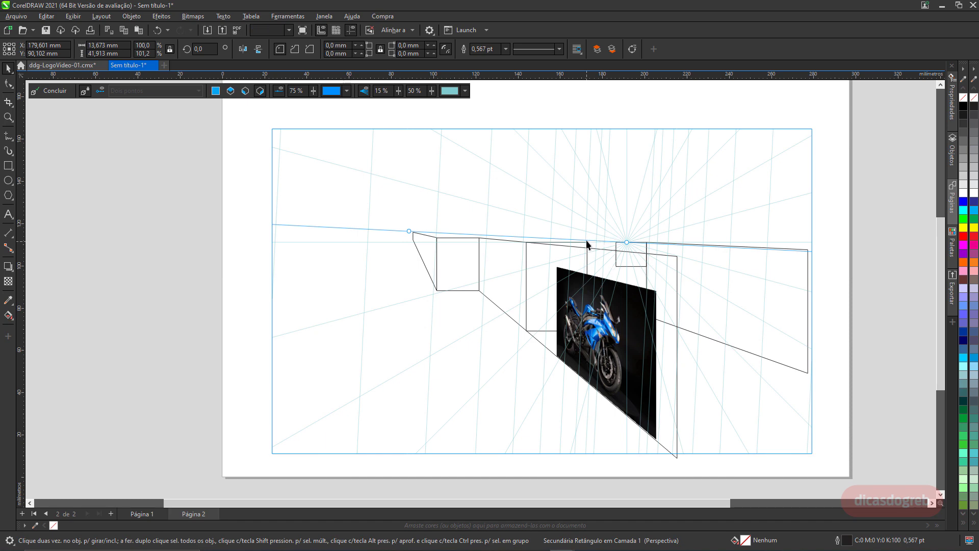
pyautogui.click(577, 244)
pyautogui.click(636, 251)
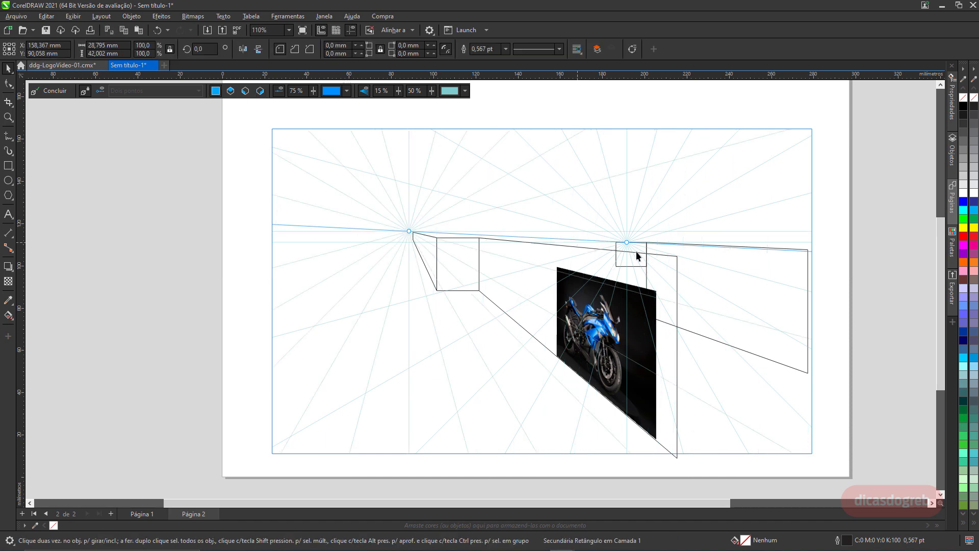
pyautogui.click(637, 243)
pyautogui.click(708, 262)
pyautogui.press('Delete')
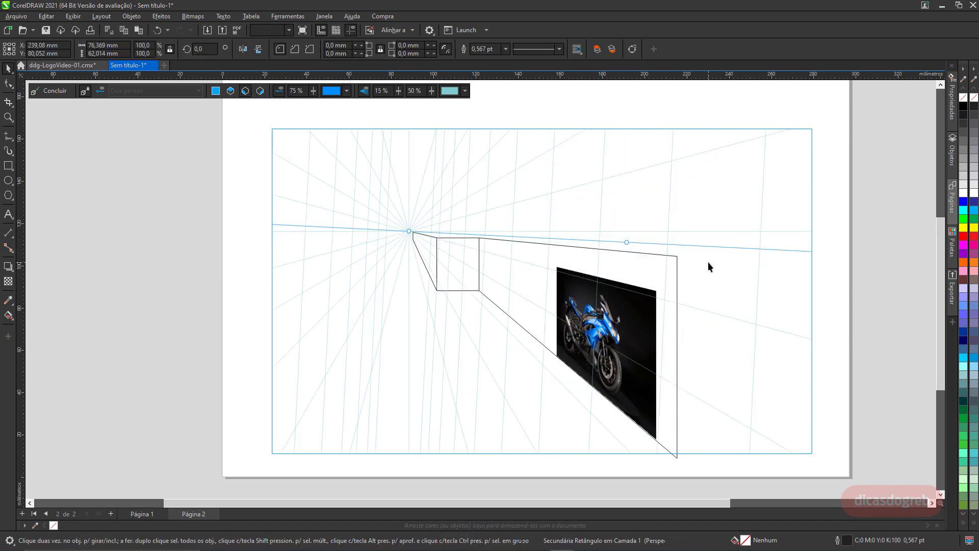
# - Reposition the motorcycle image within the stretched wall's outline, clear of its lower edge, and deselect it
pyautogui.click(620, 328)
pyautogui.moveTo(620, 328); pyautogui.dragTo(612, 309)
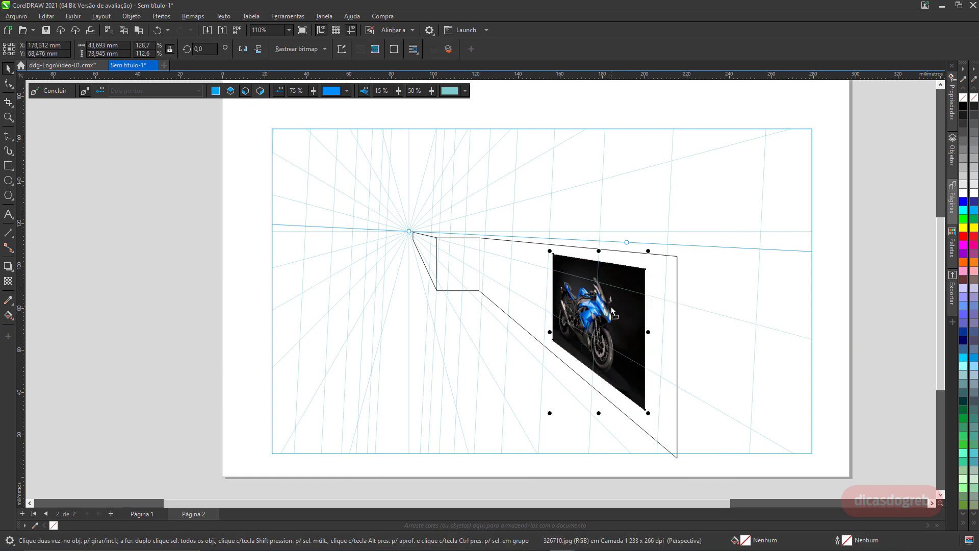
pyautogui.click(734, 359)
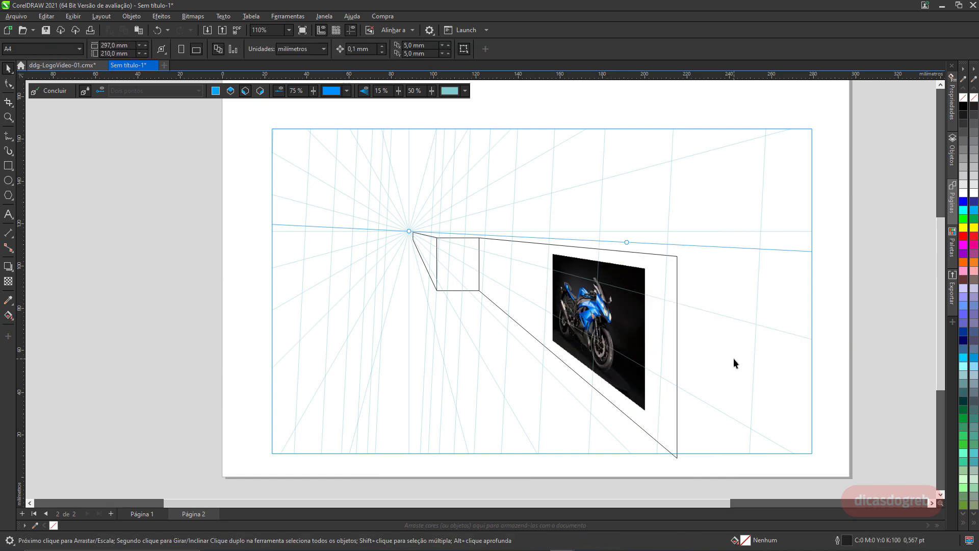